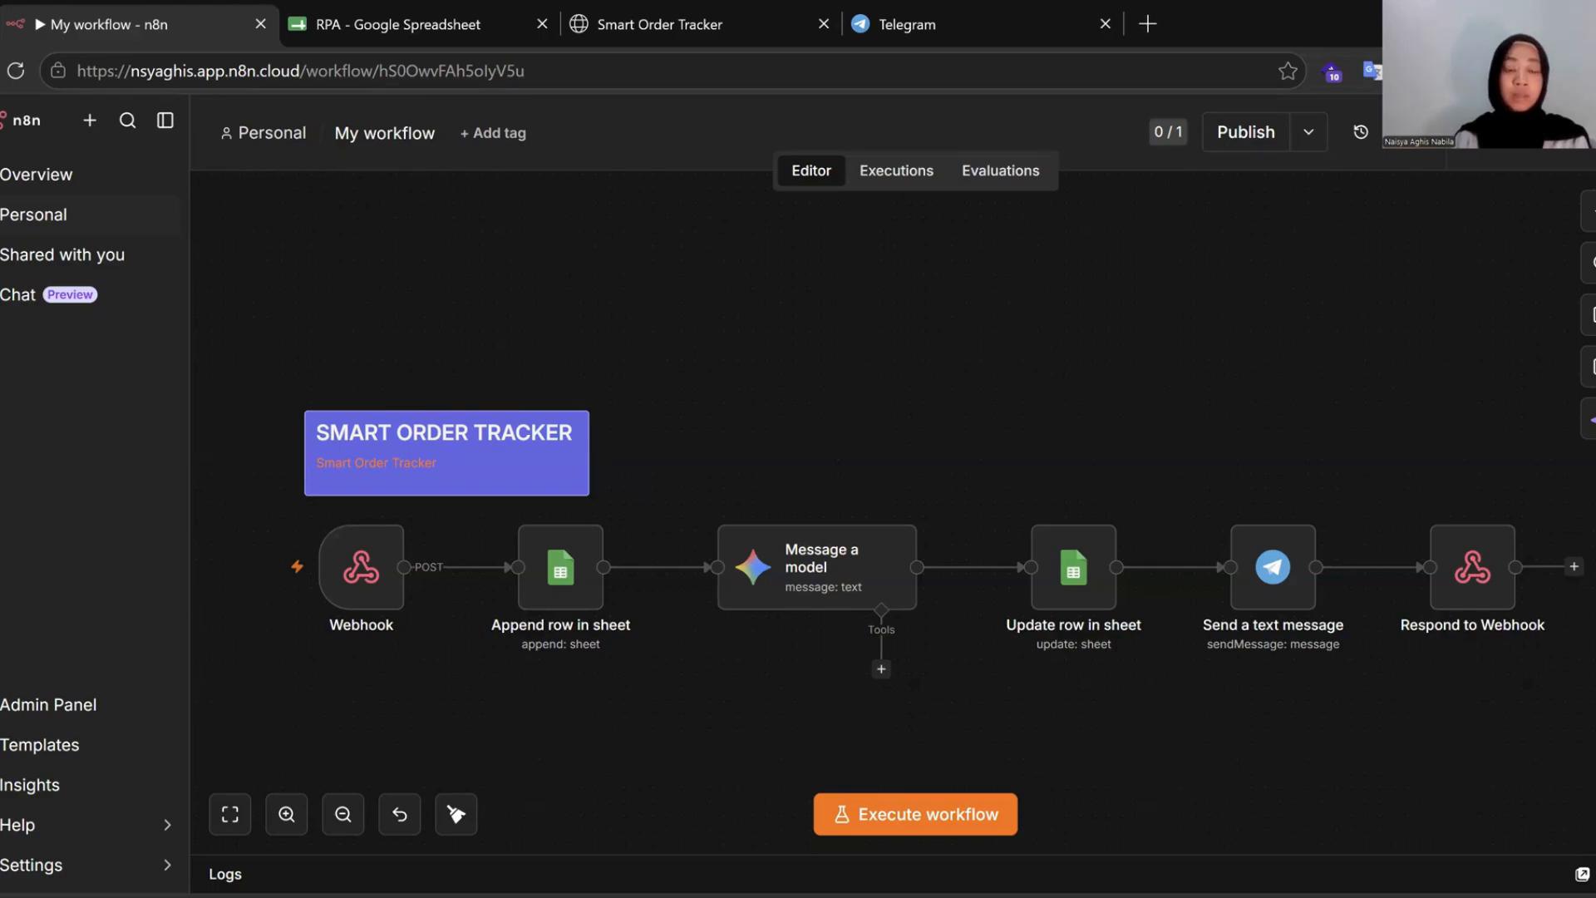
# Inspect the Webhook trigger node's settings, then close them and return to the canvas.
pyautogui.moveTo(396, 653)
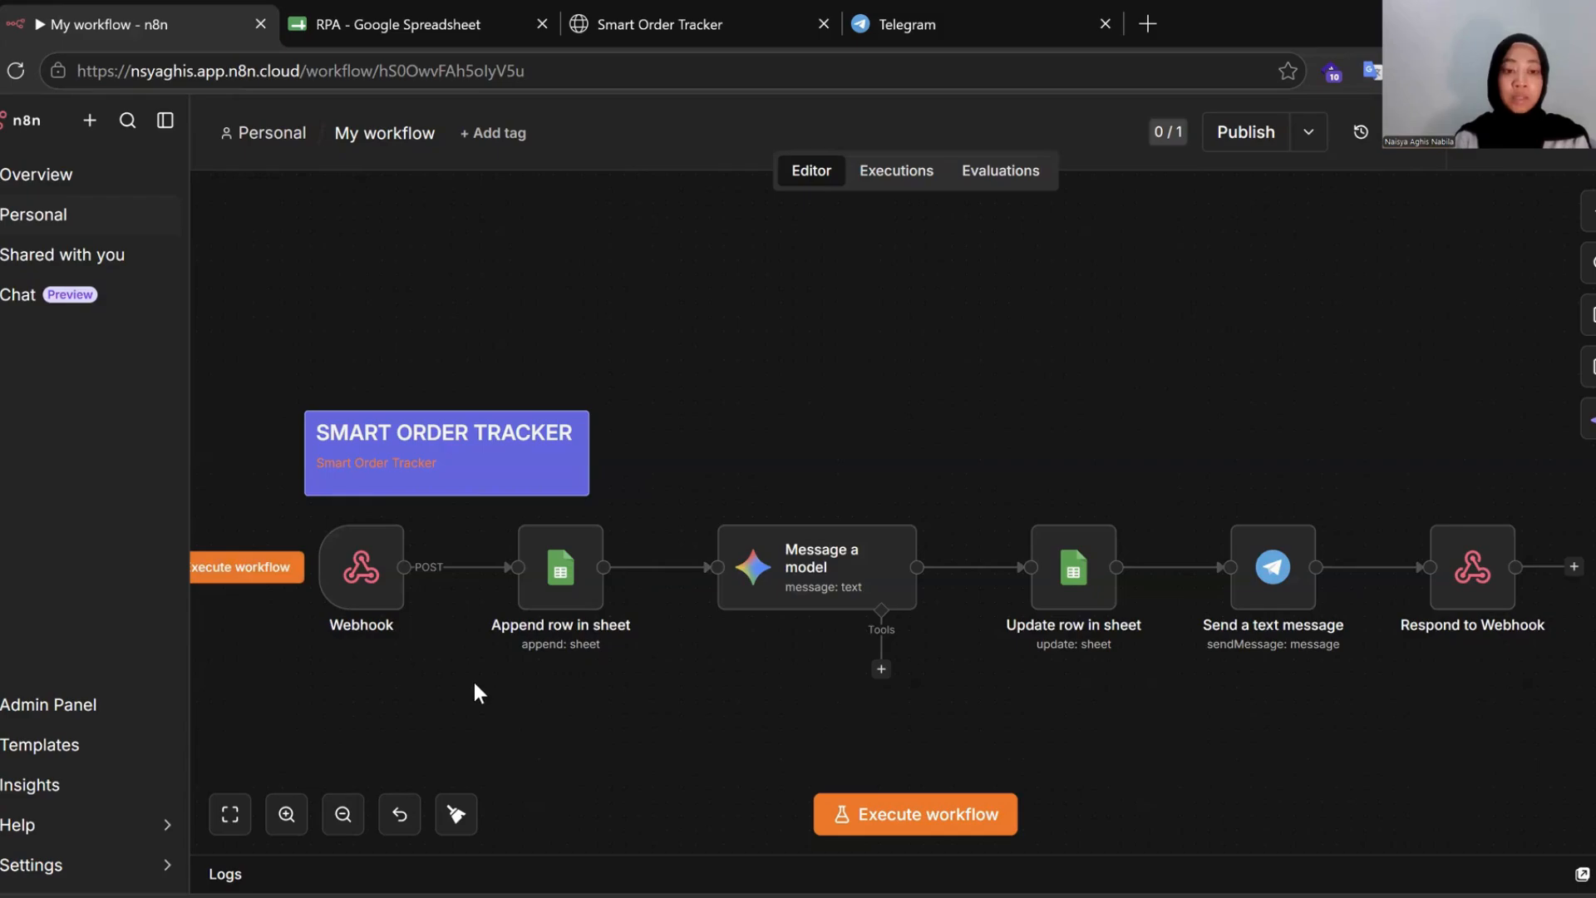
pyautogui.moveTo(354, 611)
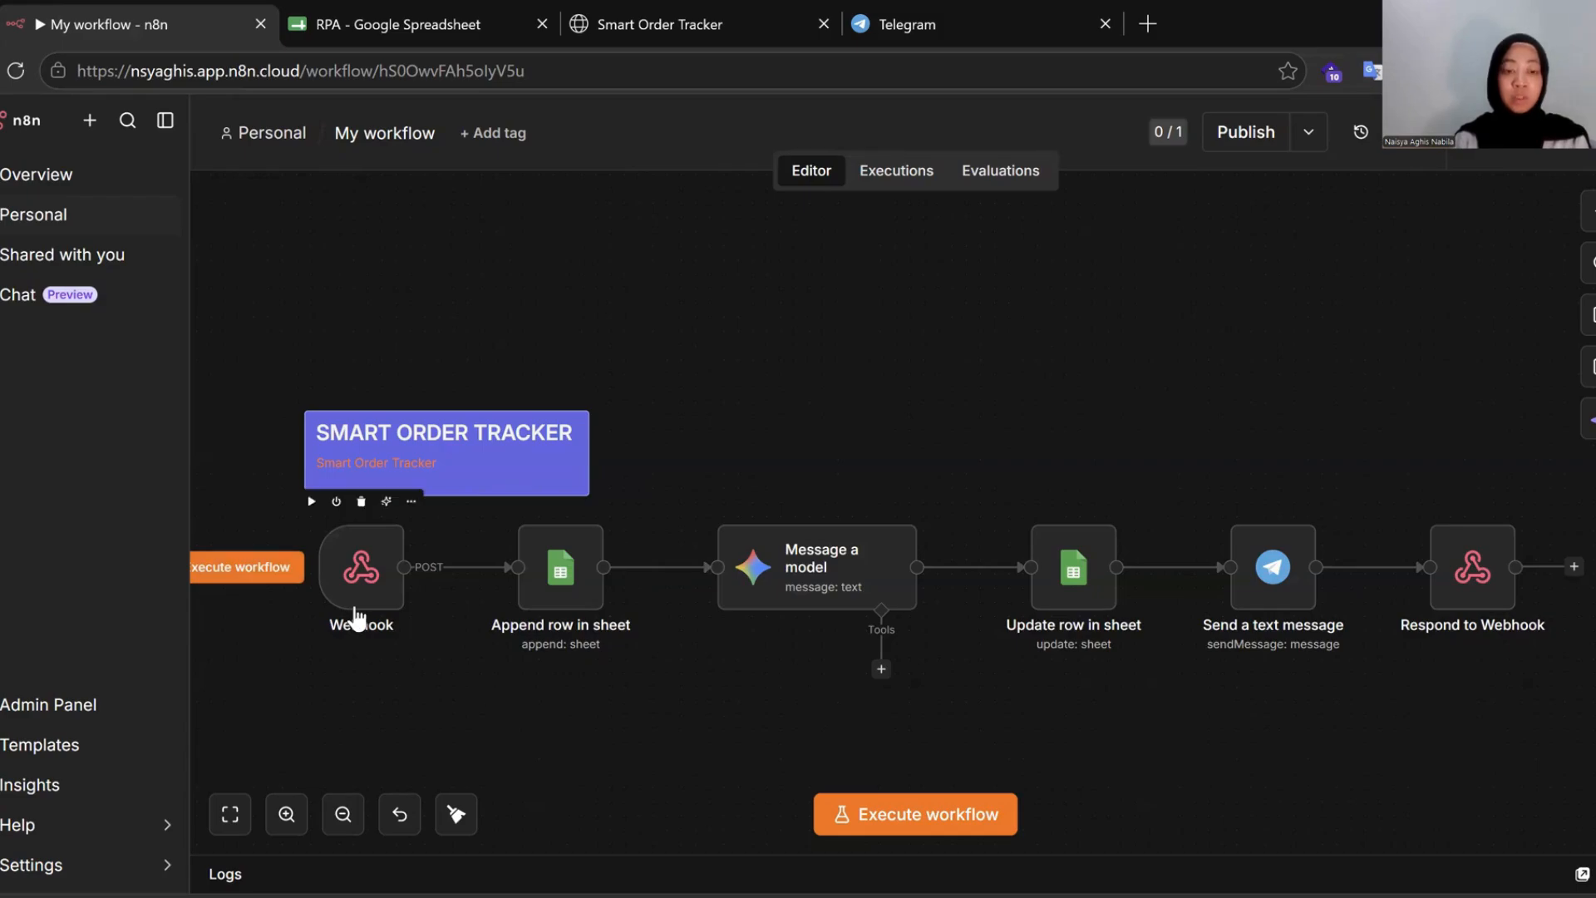
pyautogui.moveTo(812, 587)
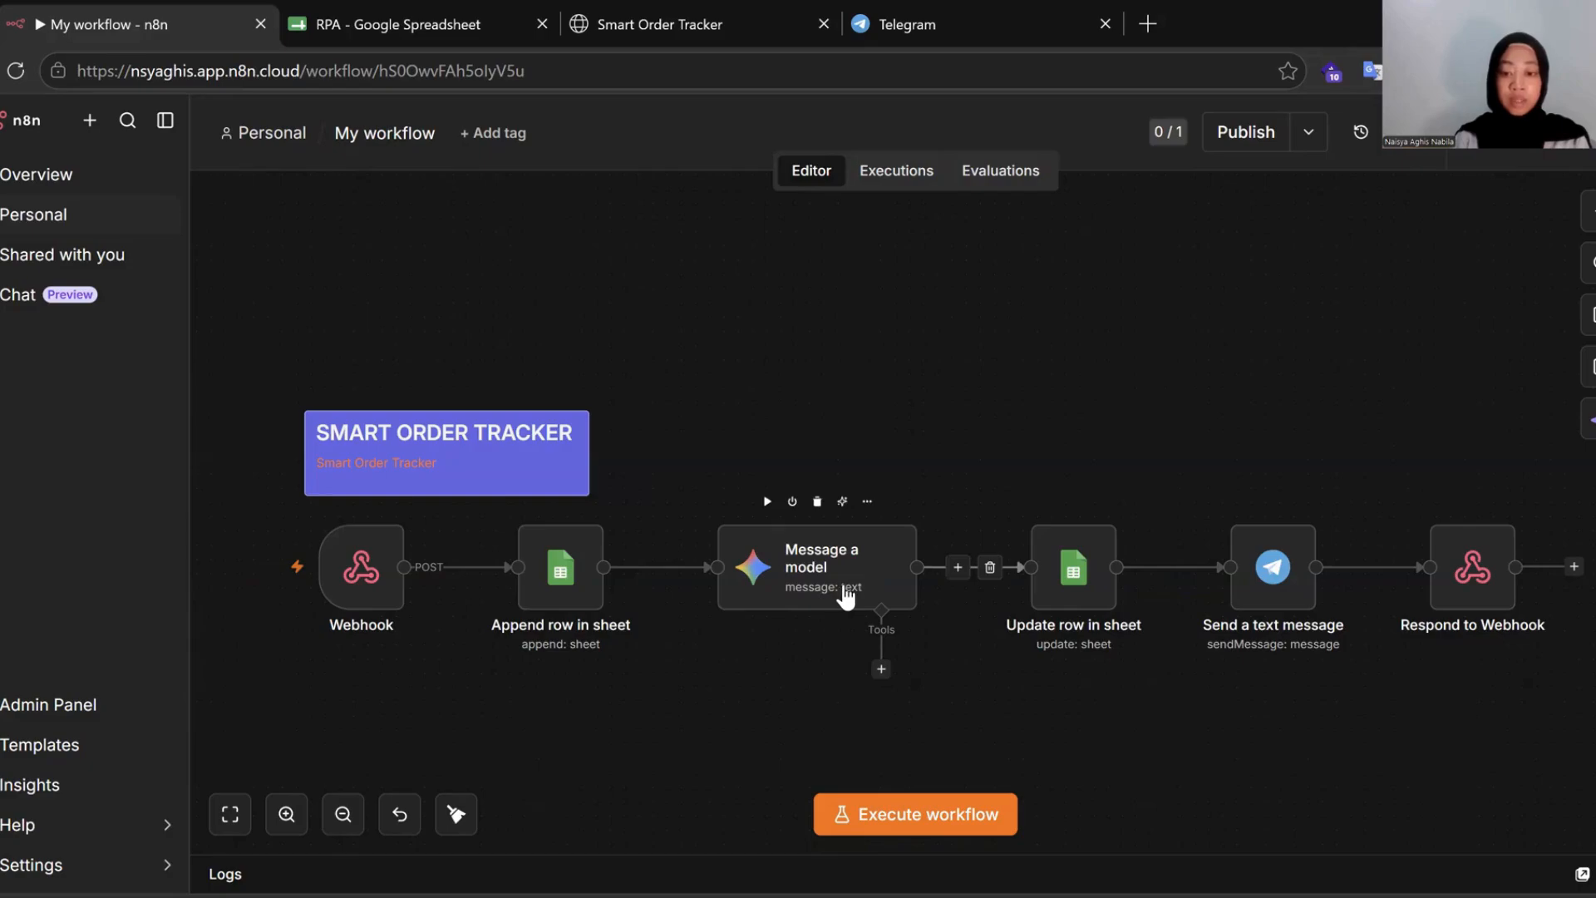
pyautogui.moveTo(1104, 599)
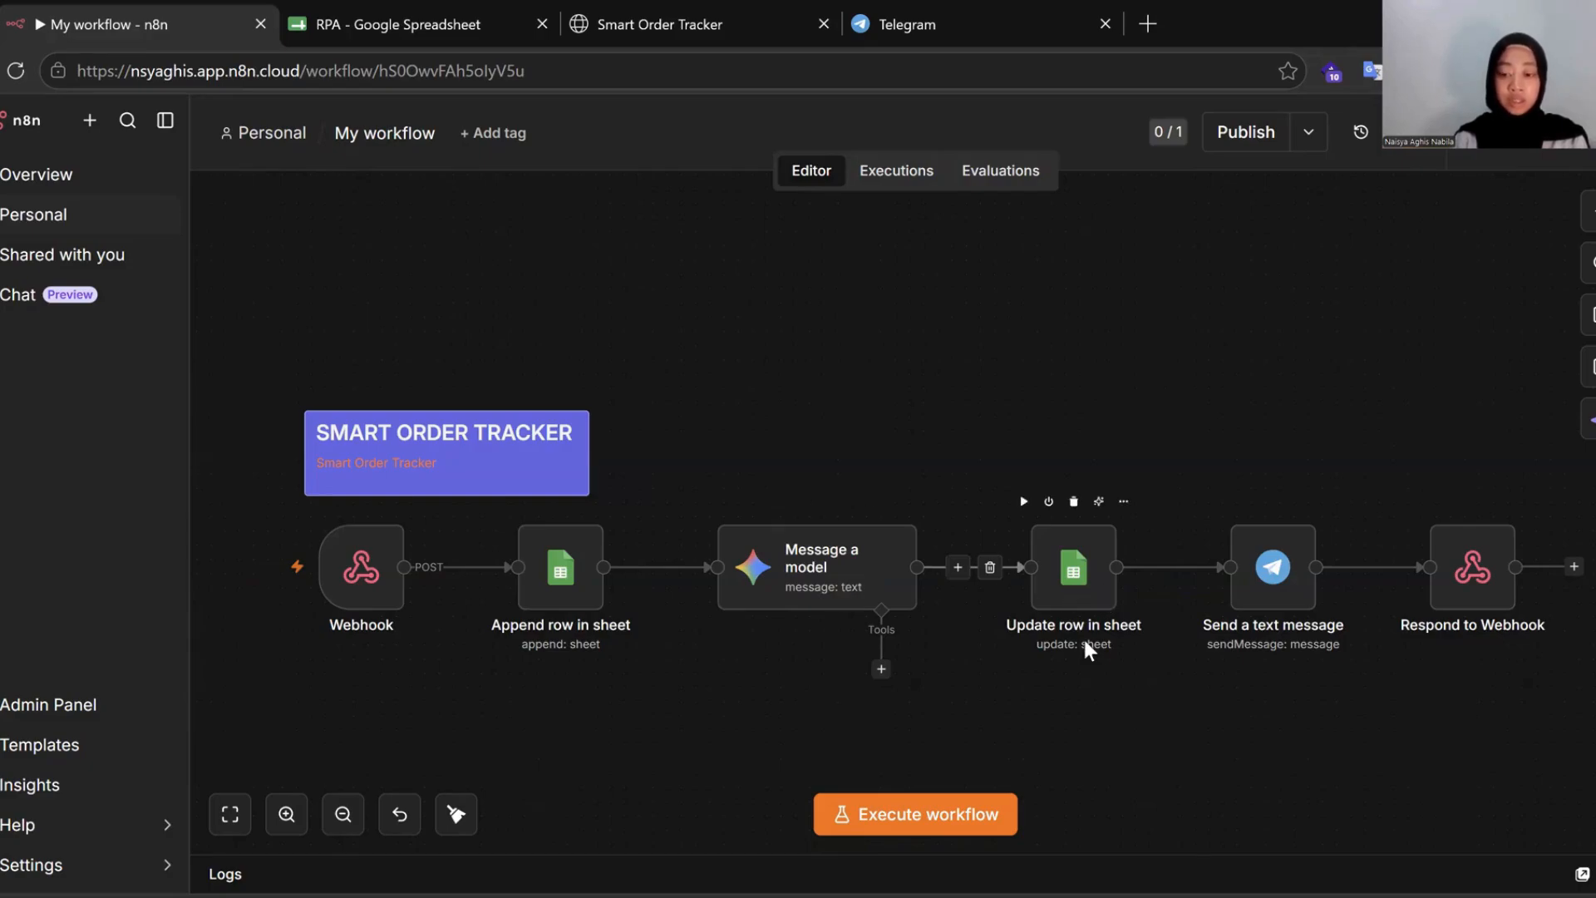
pyautogui.moveTo(1289, 613)
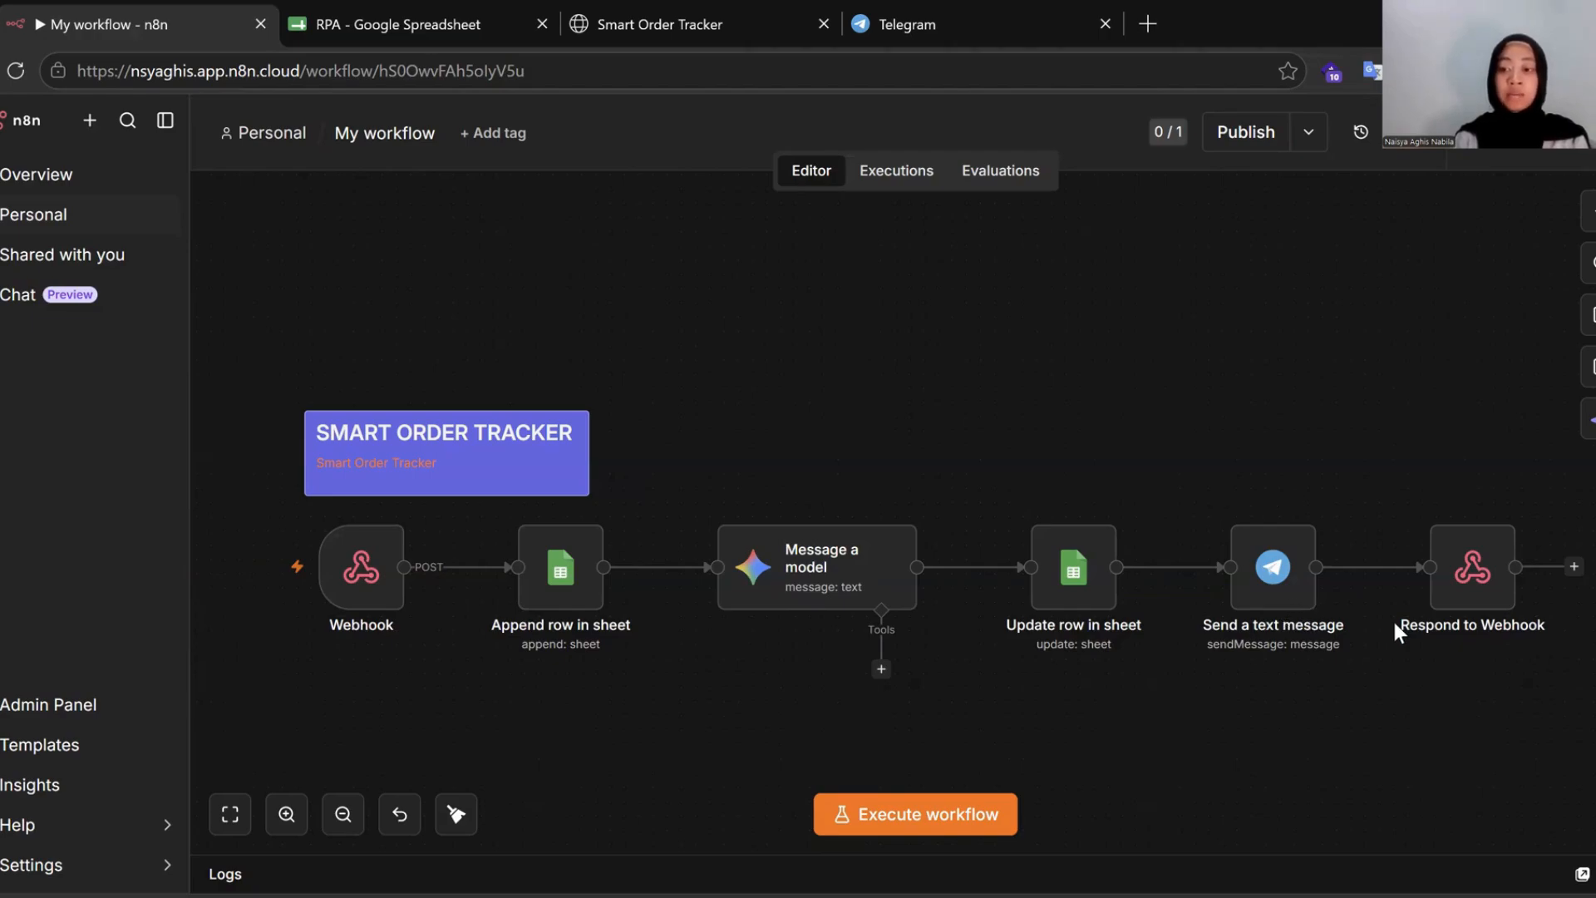
pyautogui.moveTo(1481, 615)
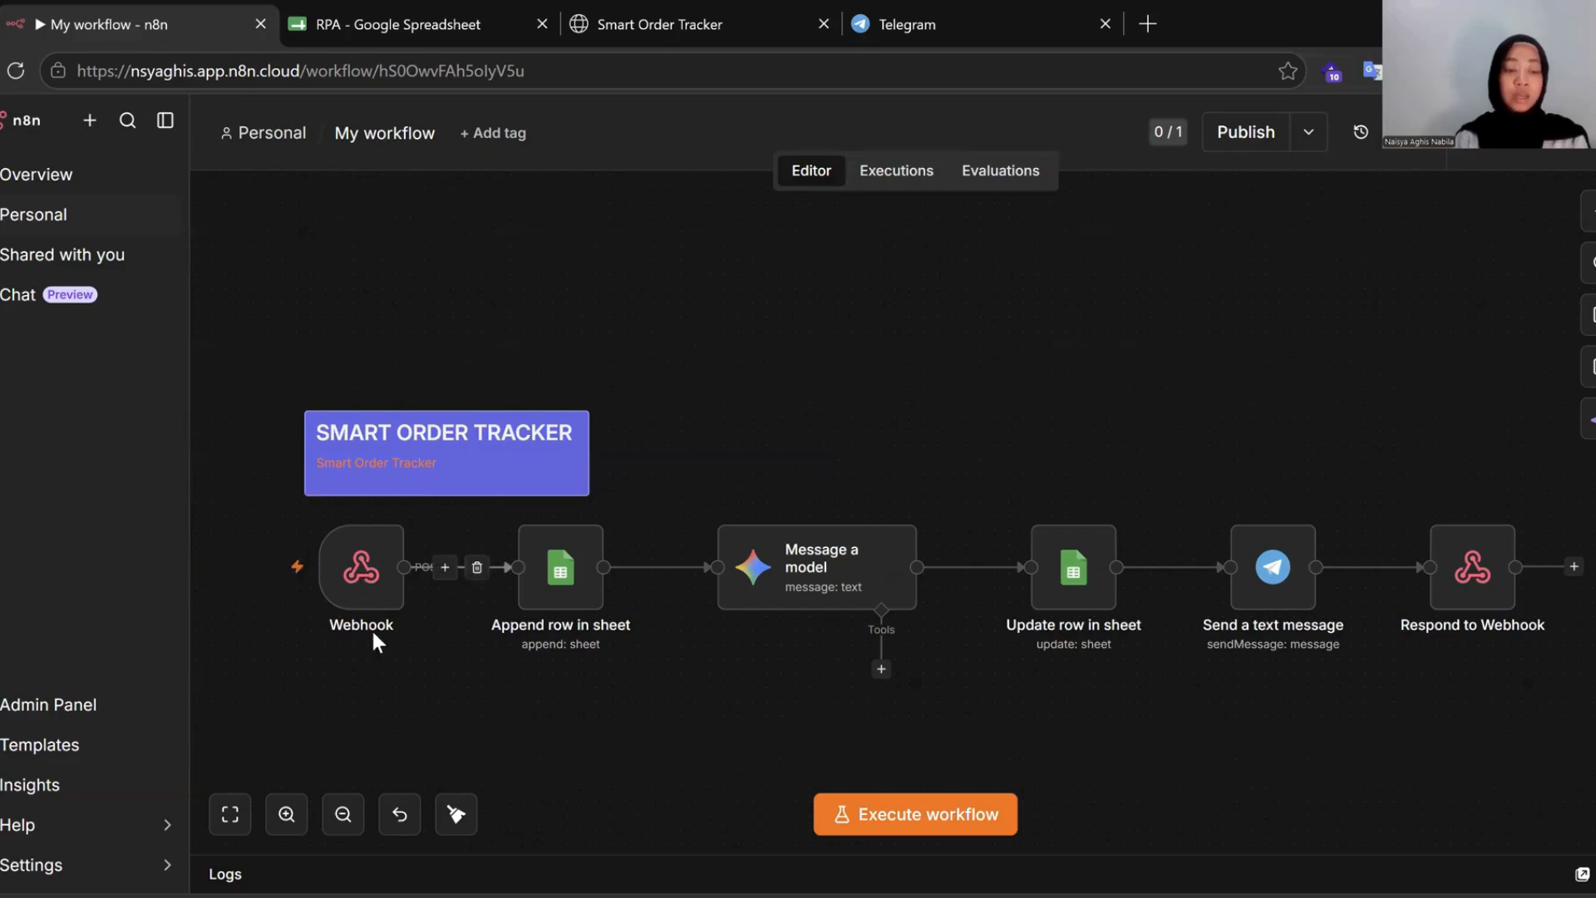
pyautogui.click(360, 584)
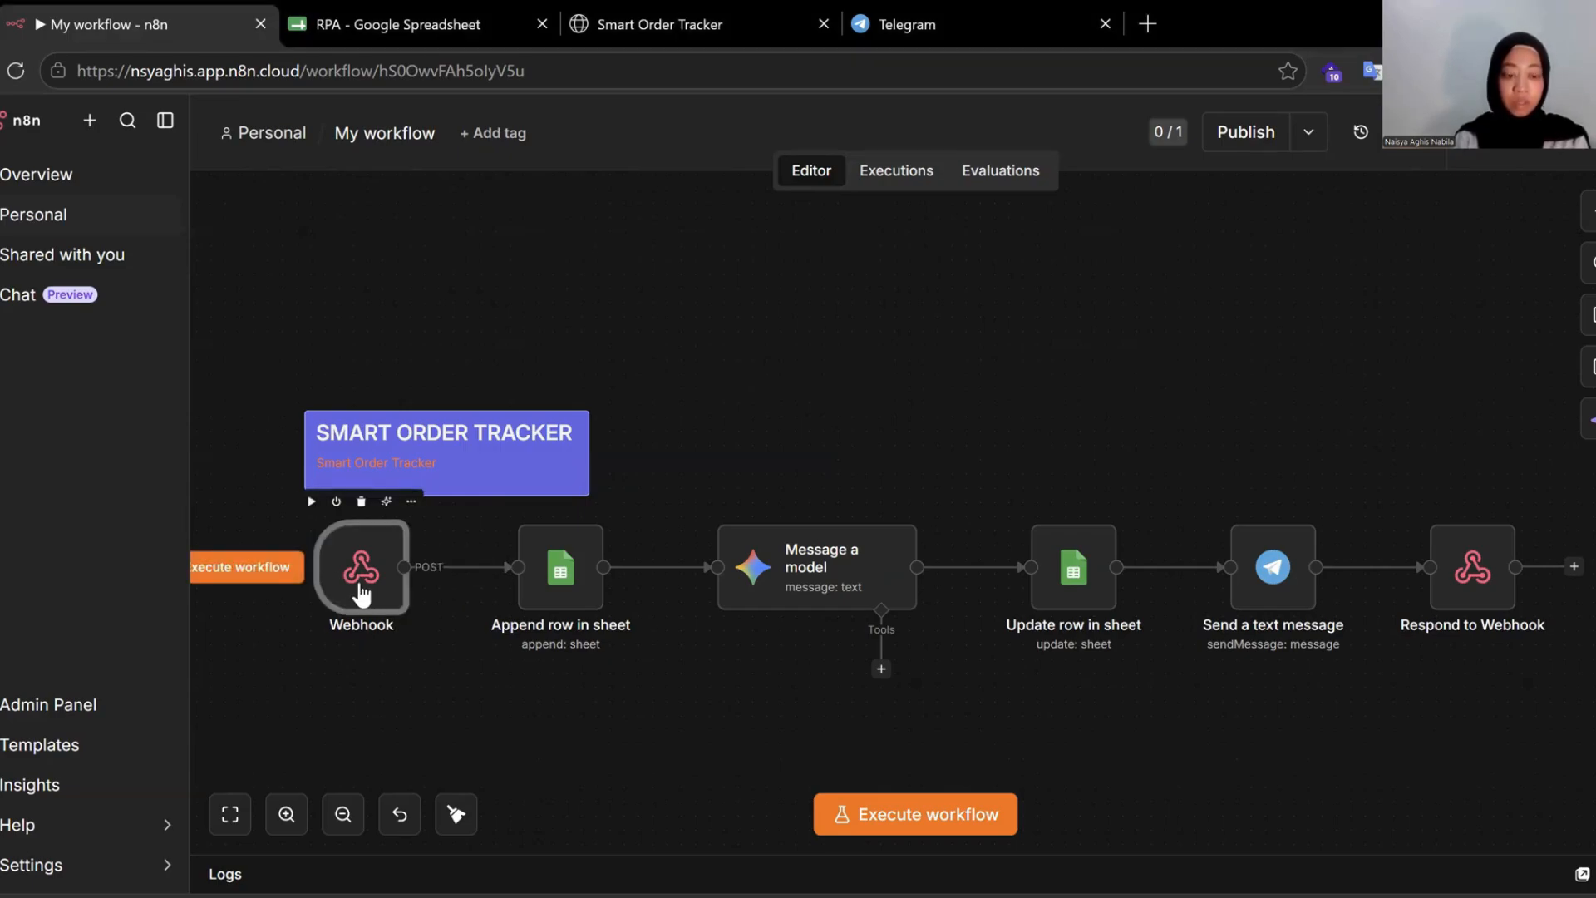
pyautogui.doubleClick(360, 591)
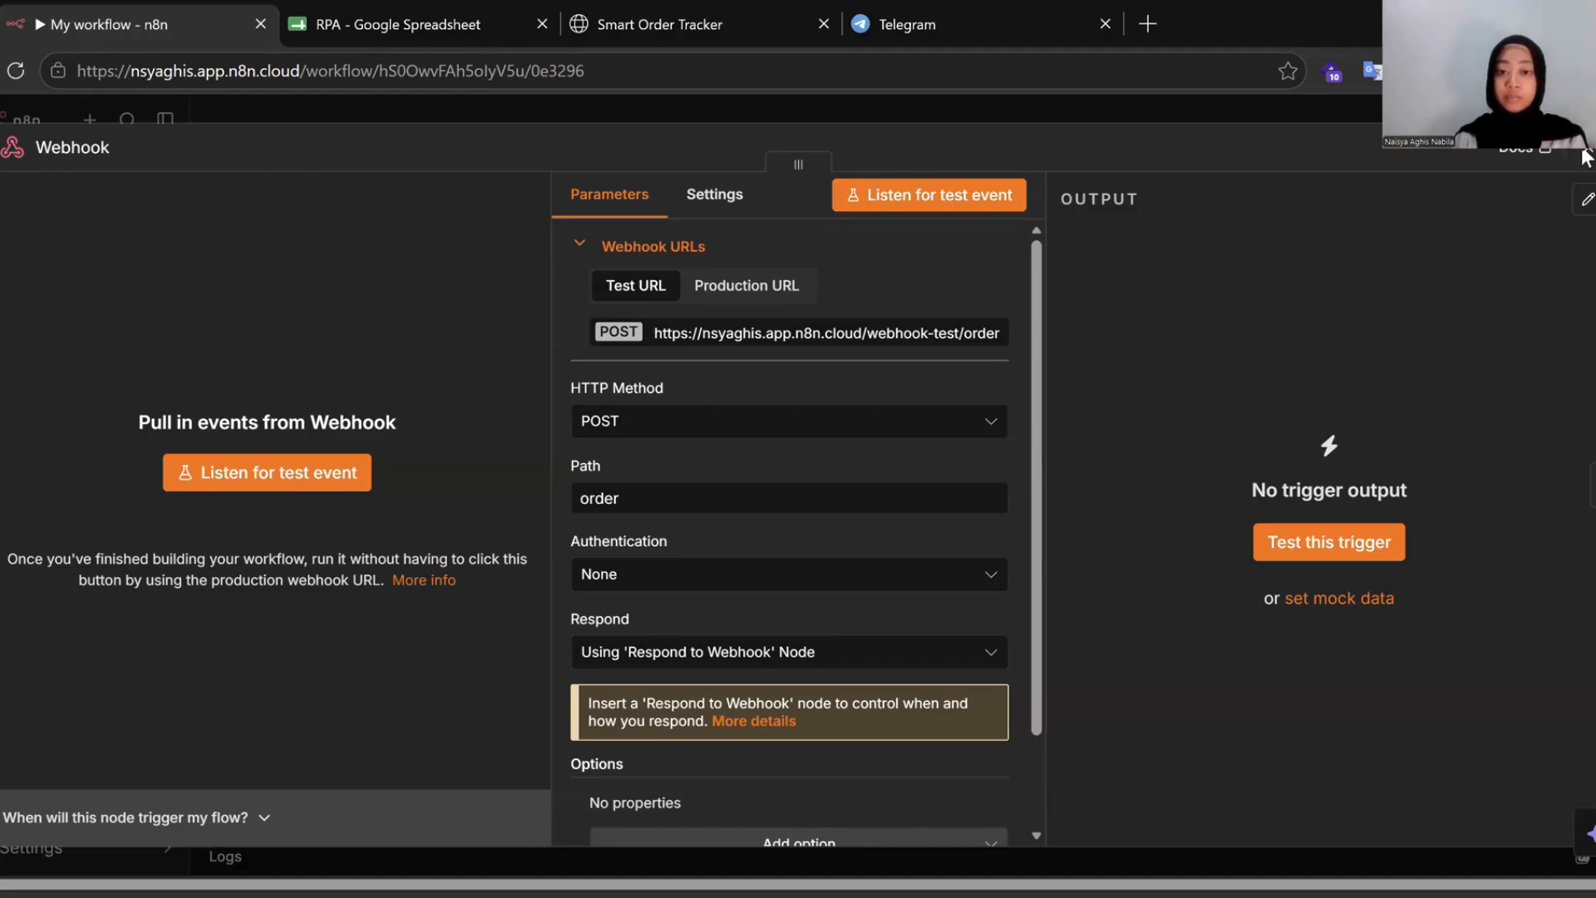
pyautogui.click(1586, 156)
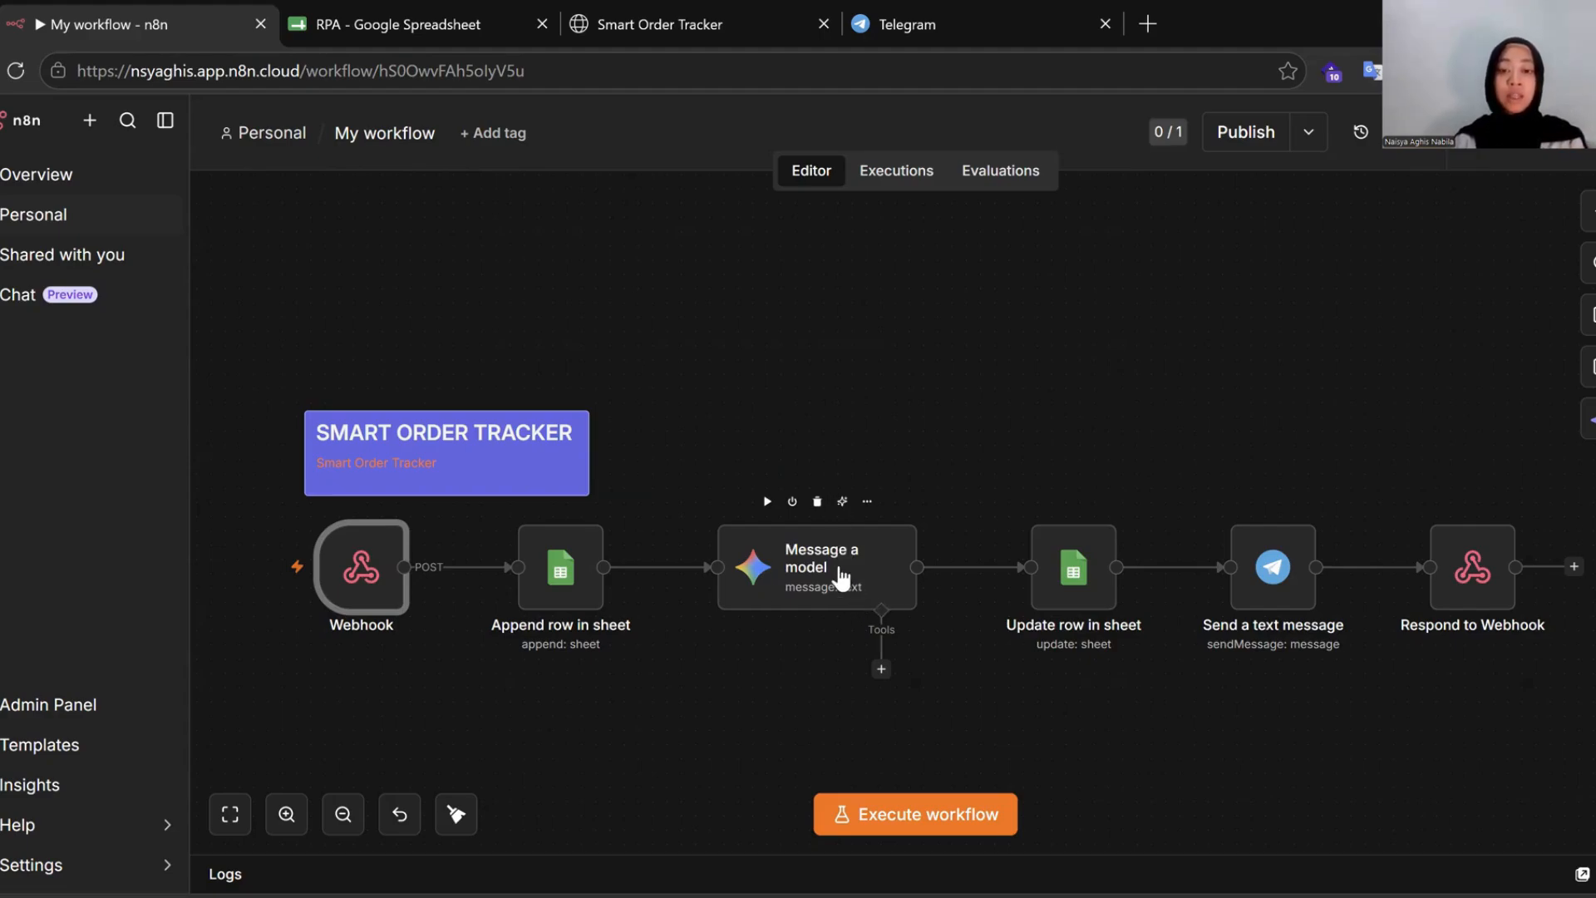
# Review the Message a model node's settings, then select the Update row in sheet node.
pyautogui.click(841, 575)
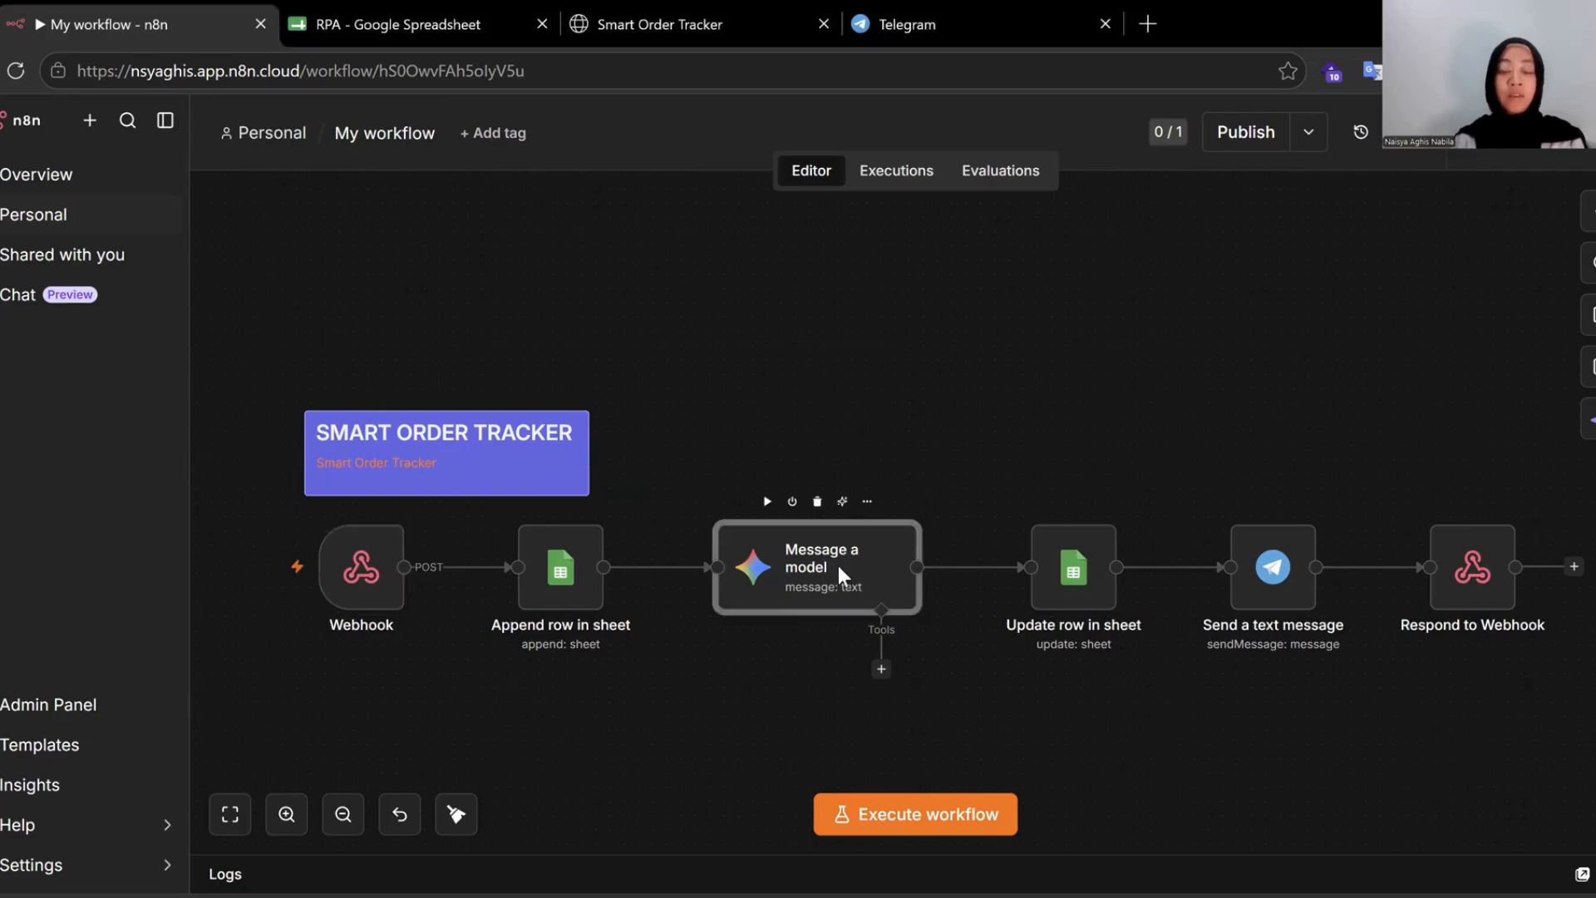
pyautogui.doubleClick(839, 570)
pyautogui.scroll(-10, 979, 517)
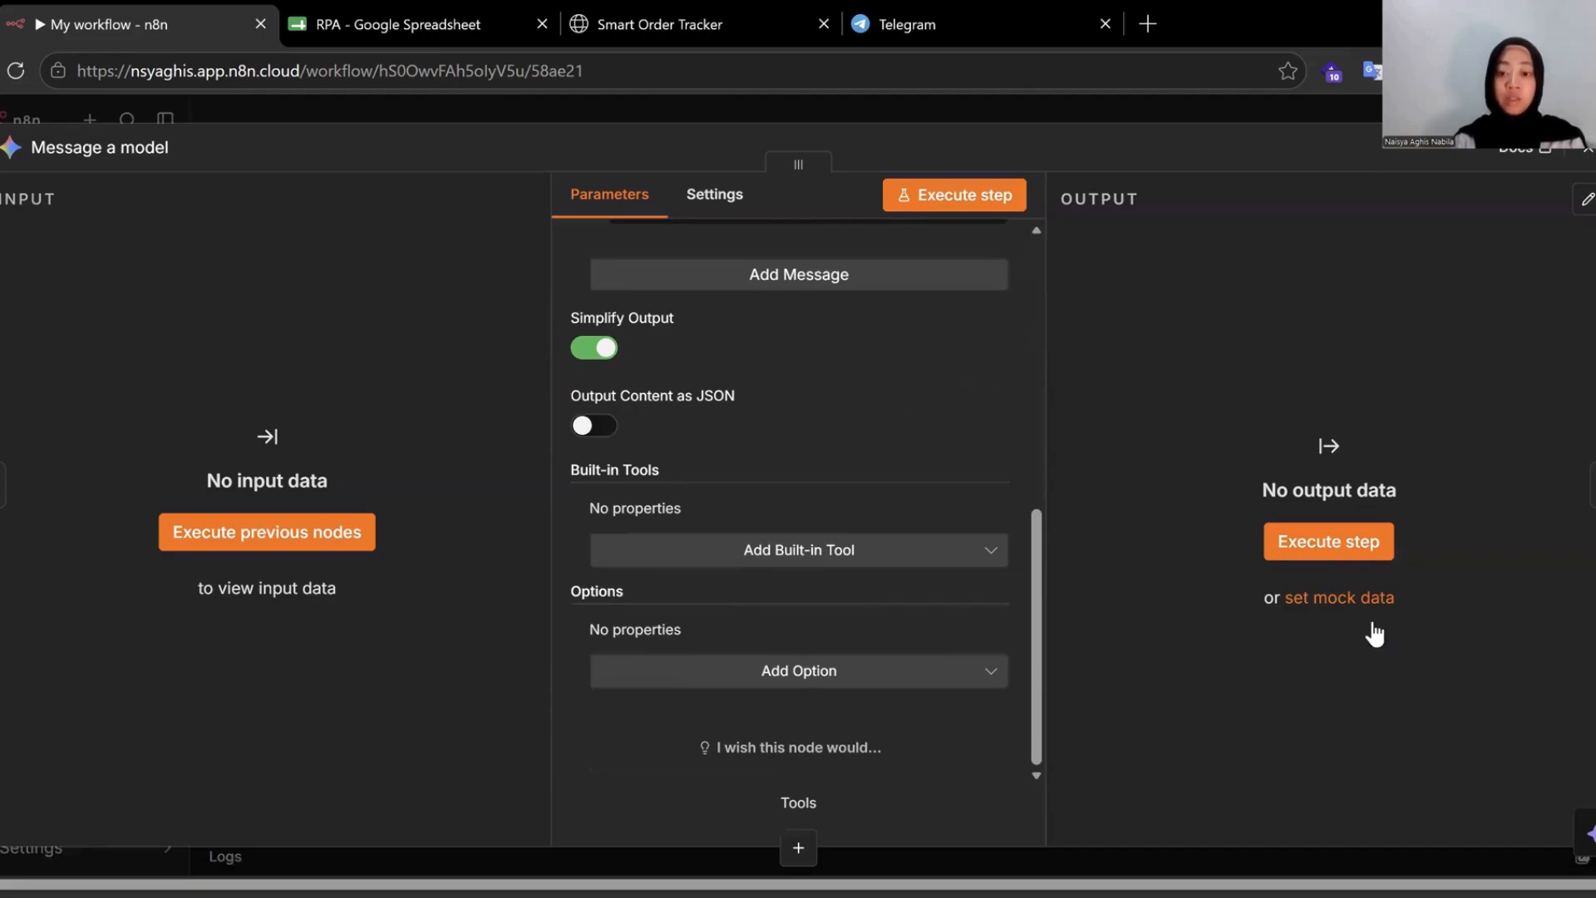
pyautogui.press('Escape')
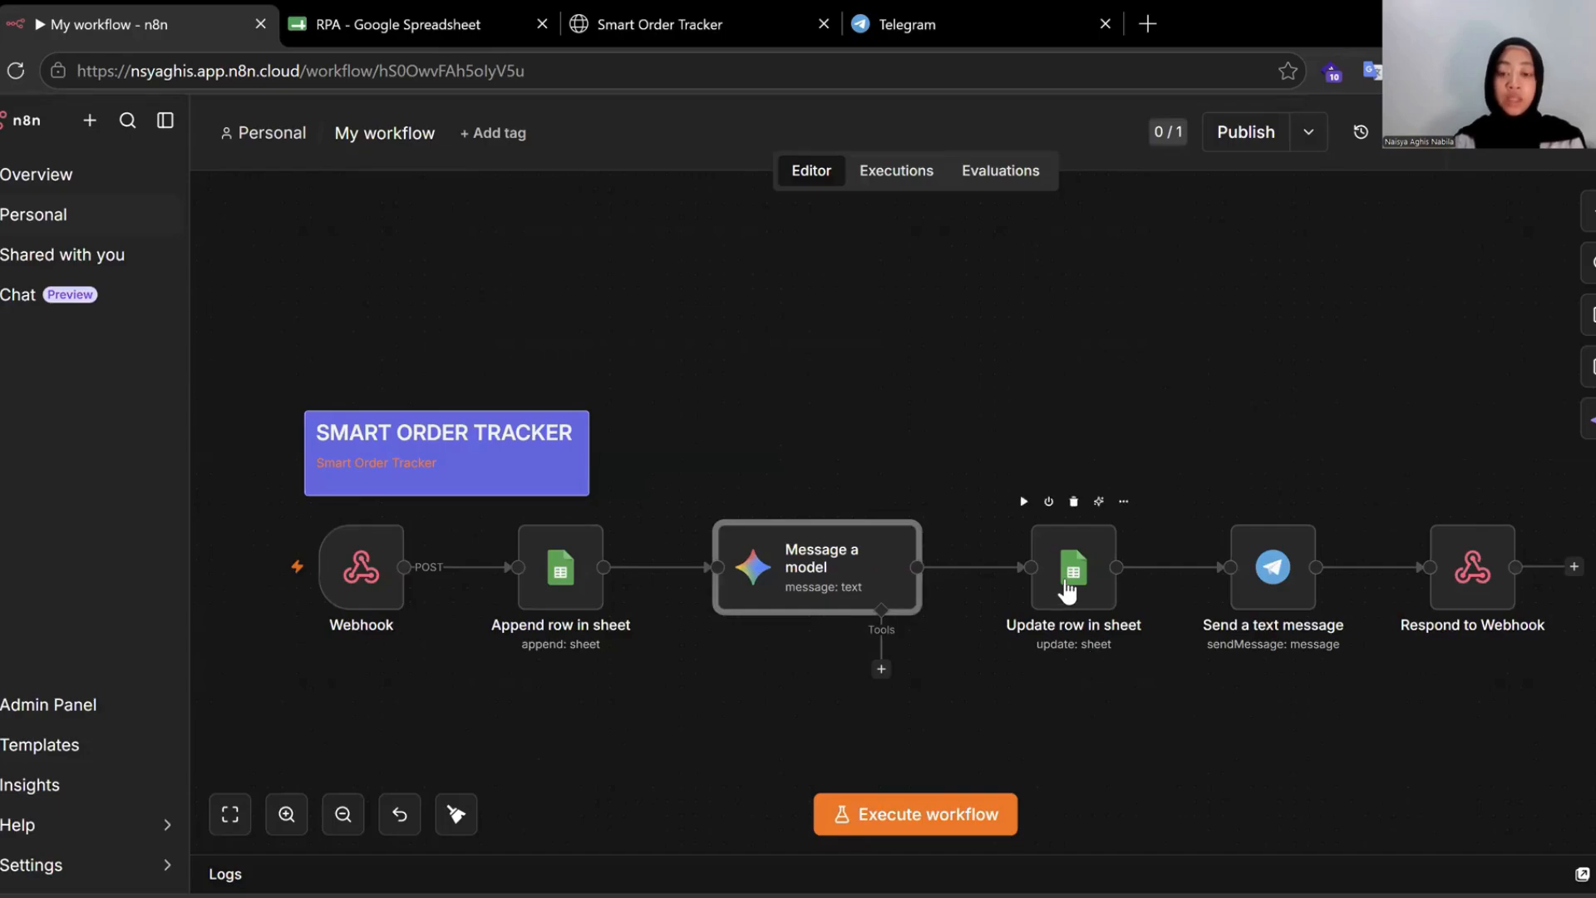
pyautogui.click(1068, 592)
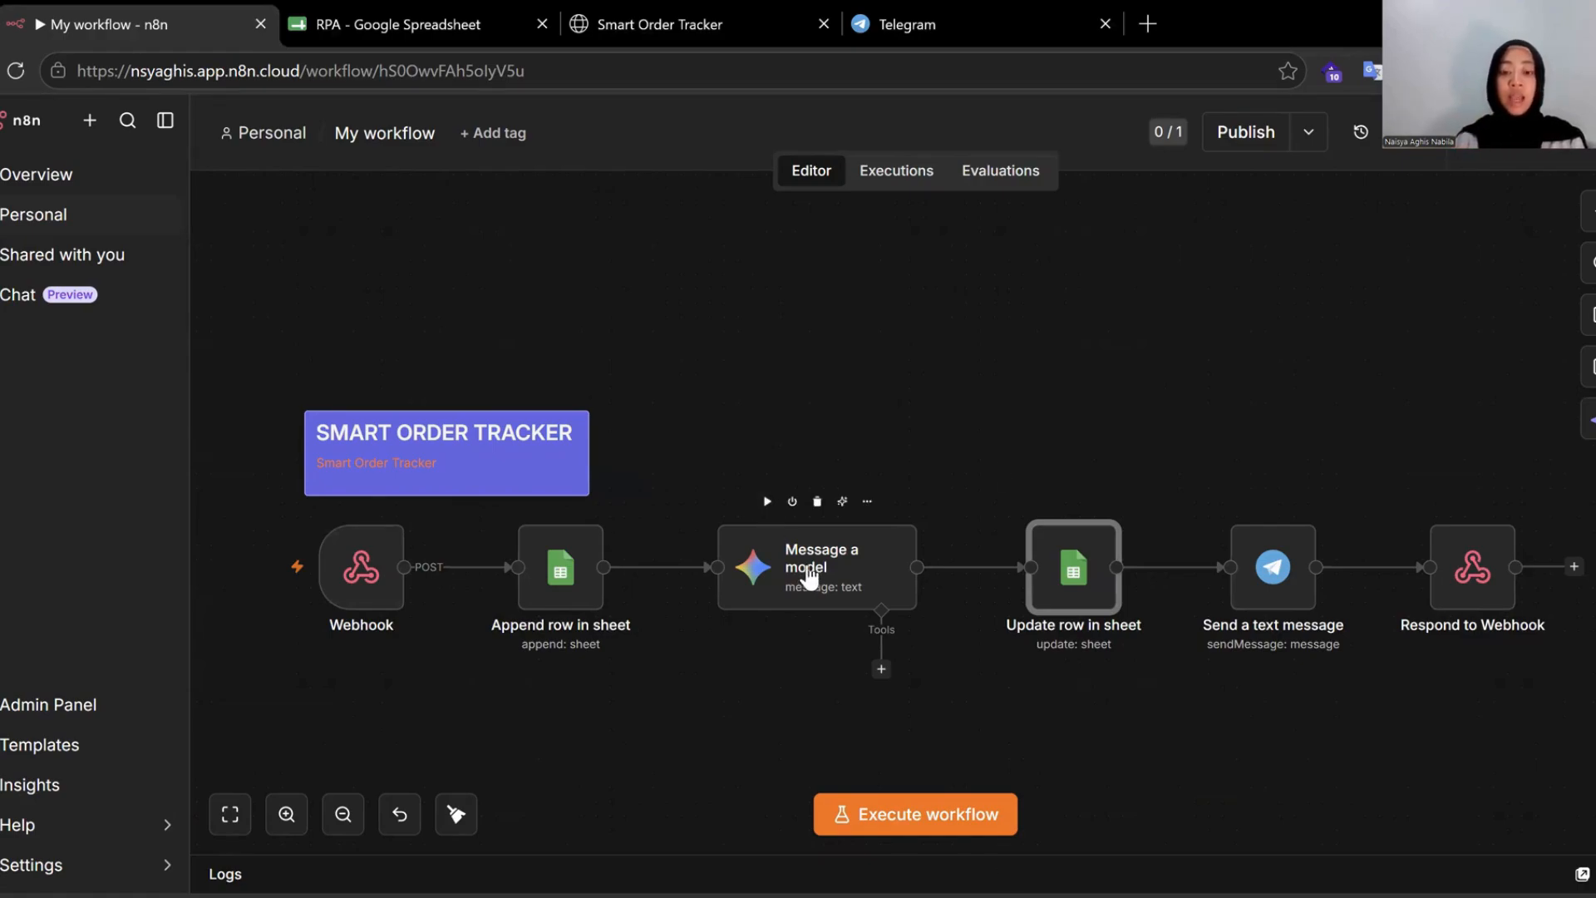
pyautogui.moveTo(1075, 570)
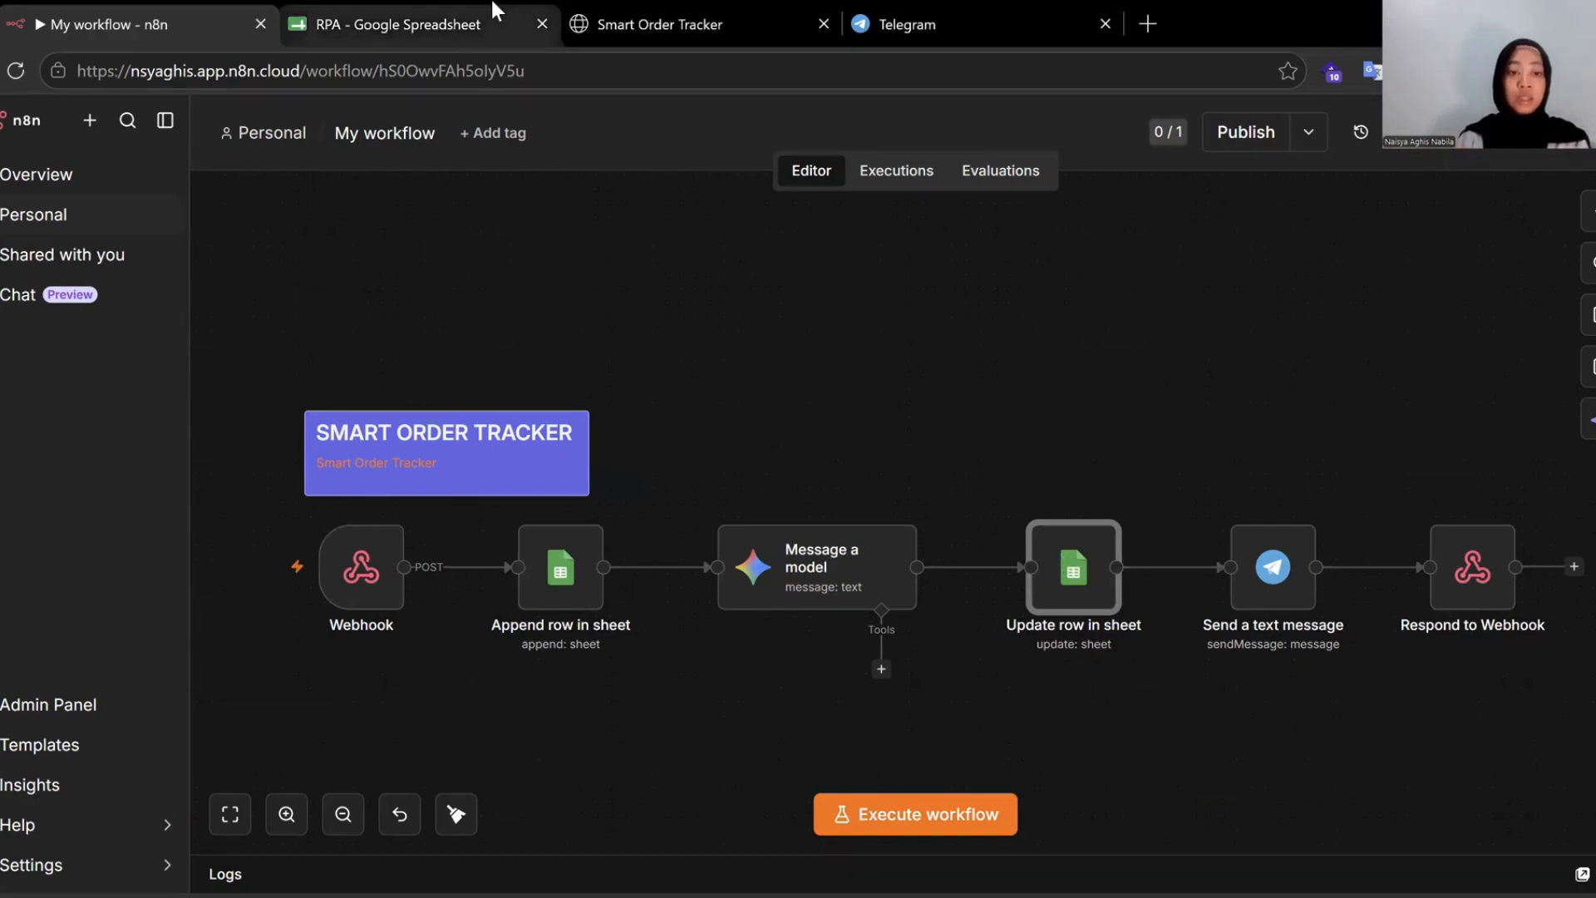
# Review the RPA sheet's order rows, AI summaries in column K and Order Masuk status.
pyautogui.click(390, 25)
pyautogui.scroll(1, 936, 610)
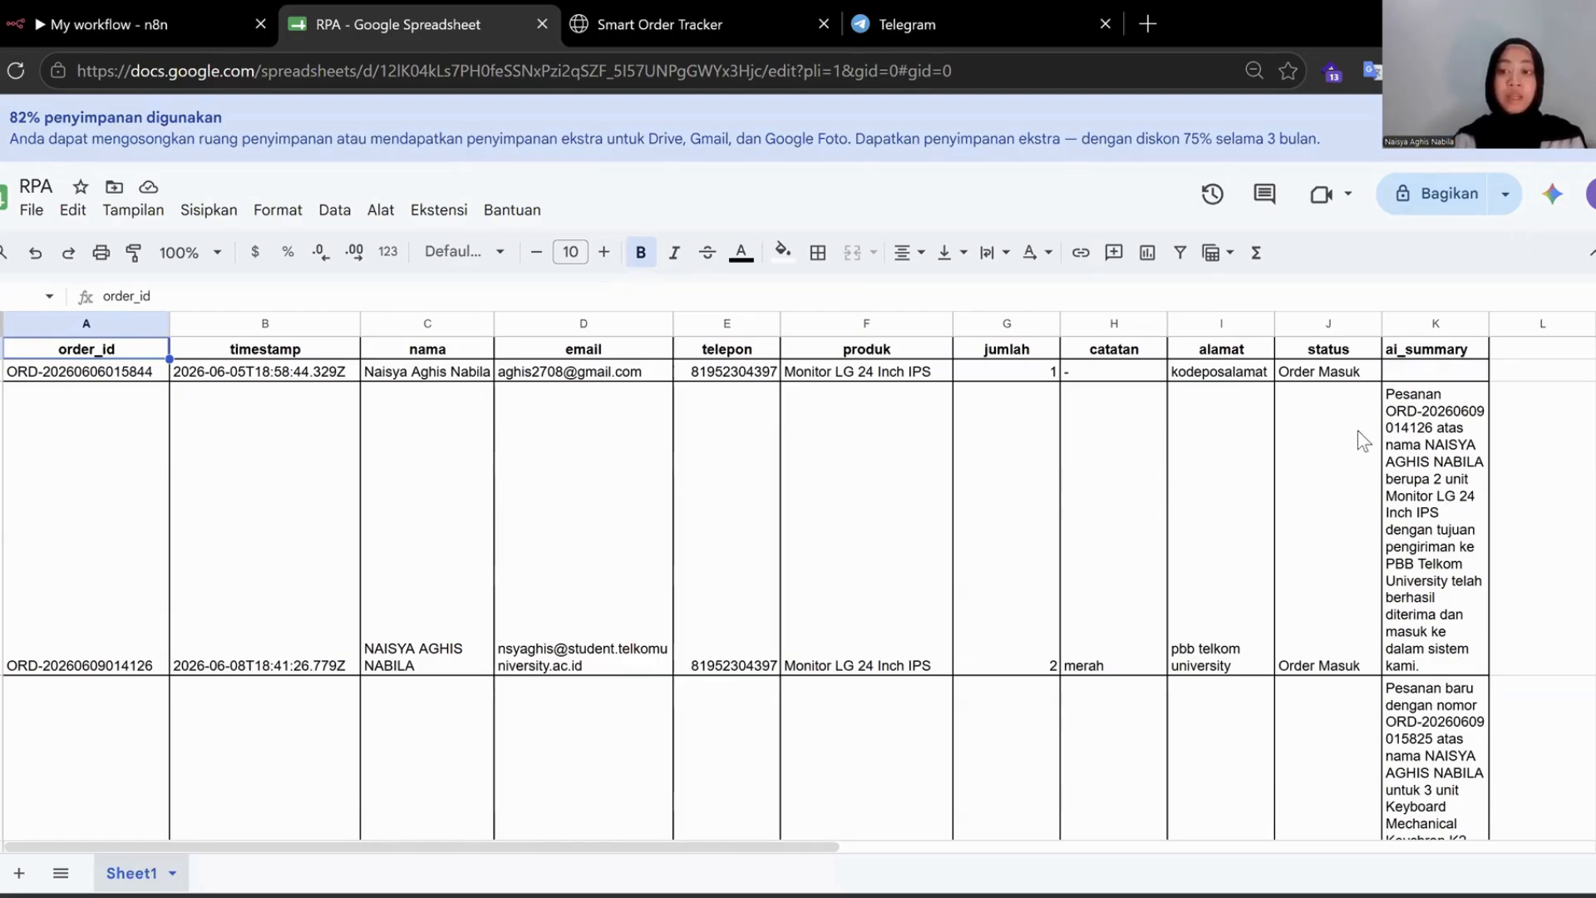
pyautogui.scroll(-5, 1380, 398)
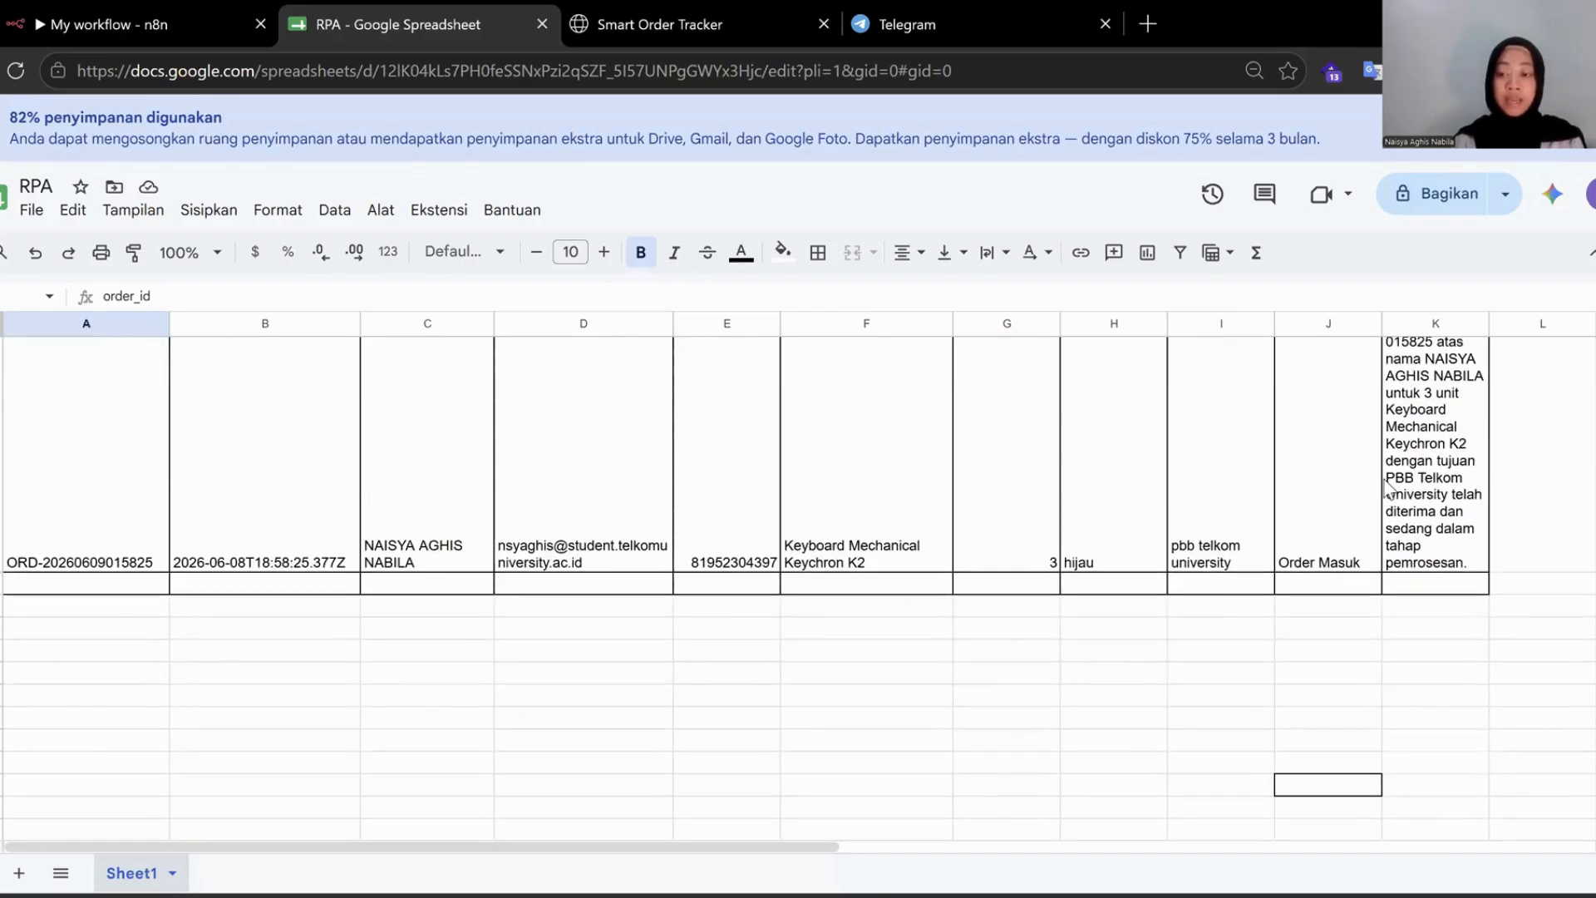
pyautogui.click(1434, 587)
pyautogui.scroll(5, 1302, 480)
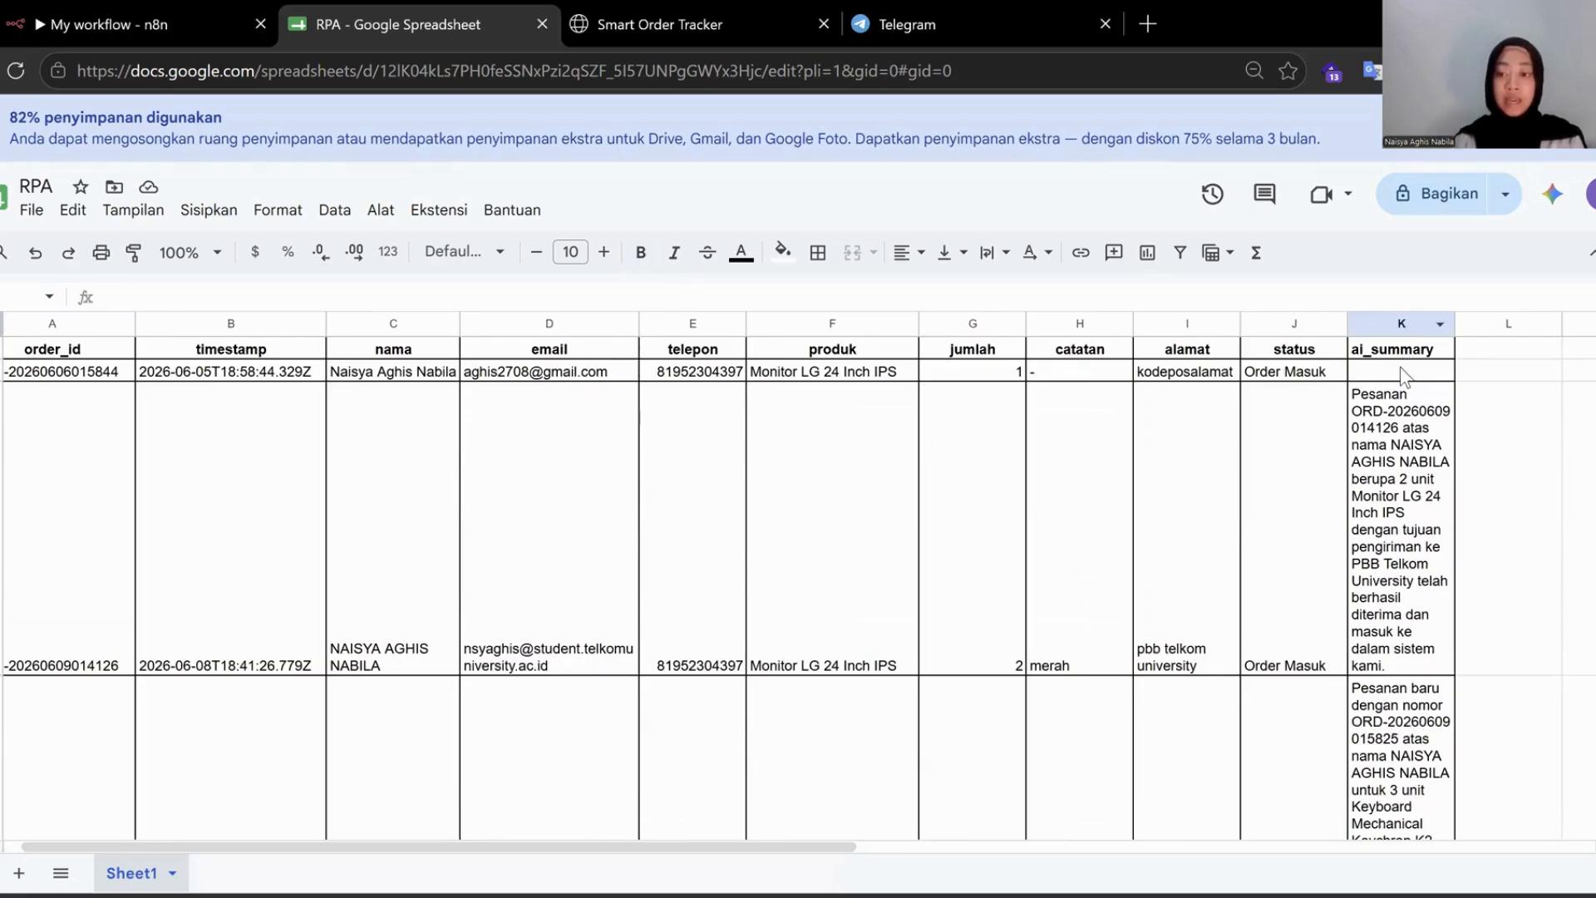
pyautogui.click(1396, 463)
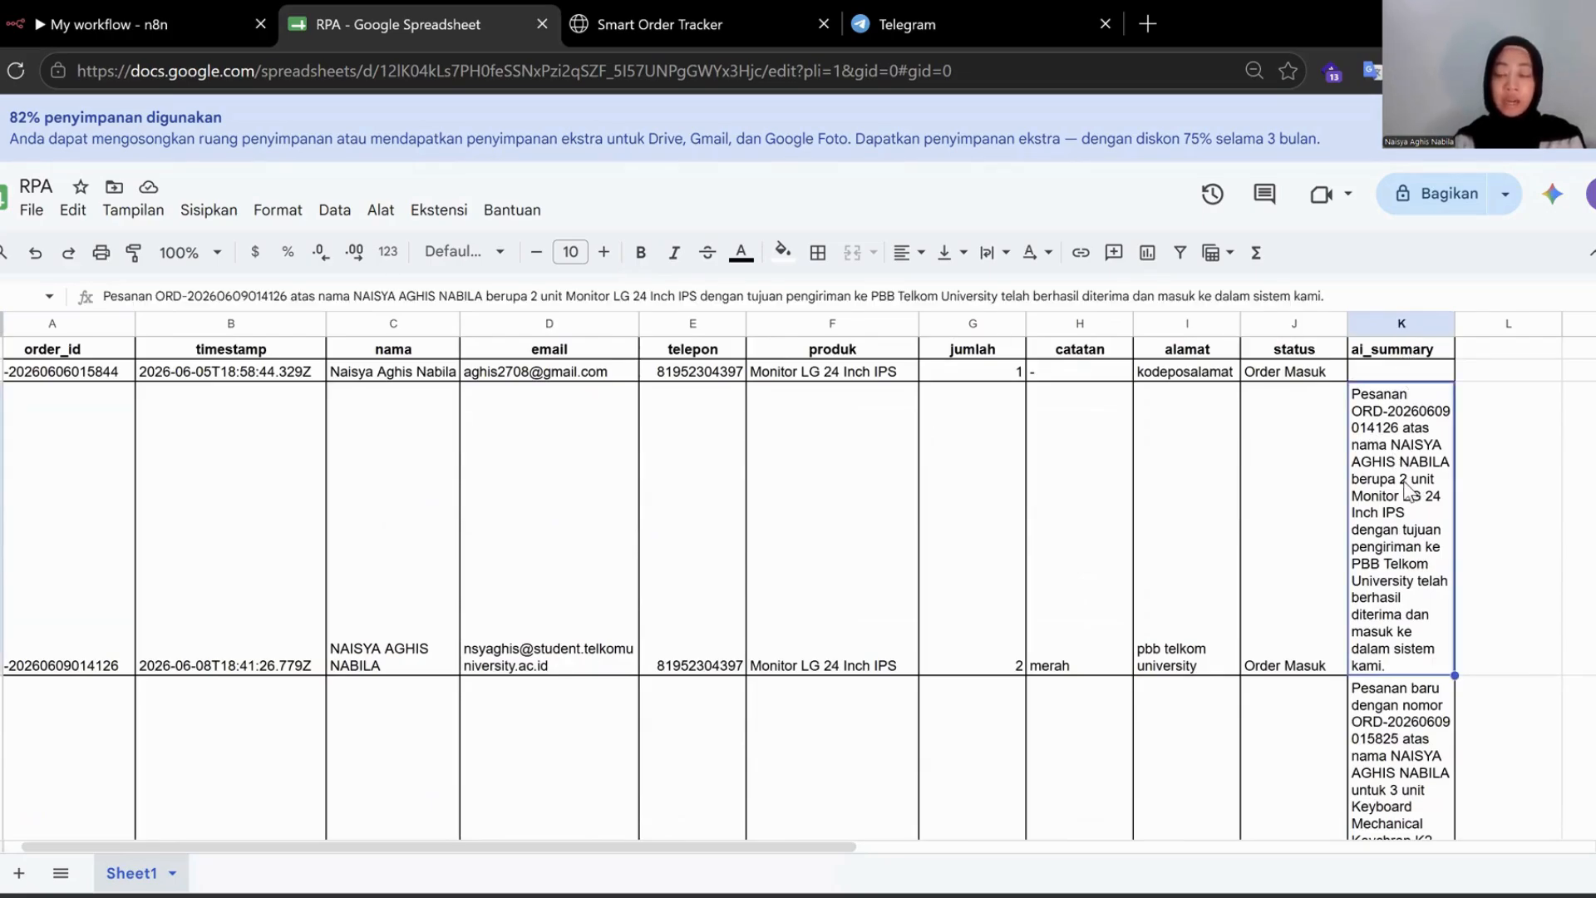
pyautogui.moveTo(1396, 368); pyautogui.dragTo(237, 366)
pyautogui.click(1483, 329)
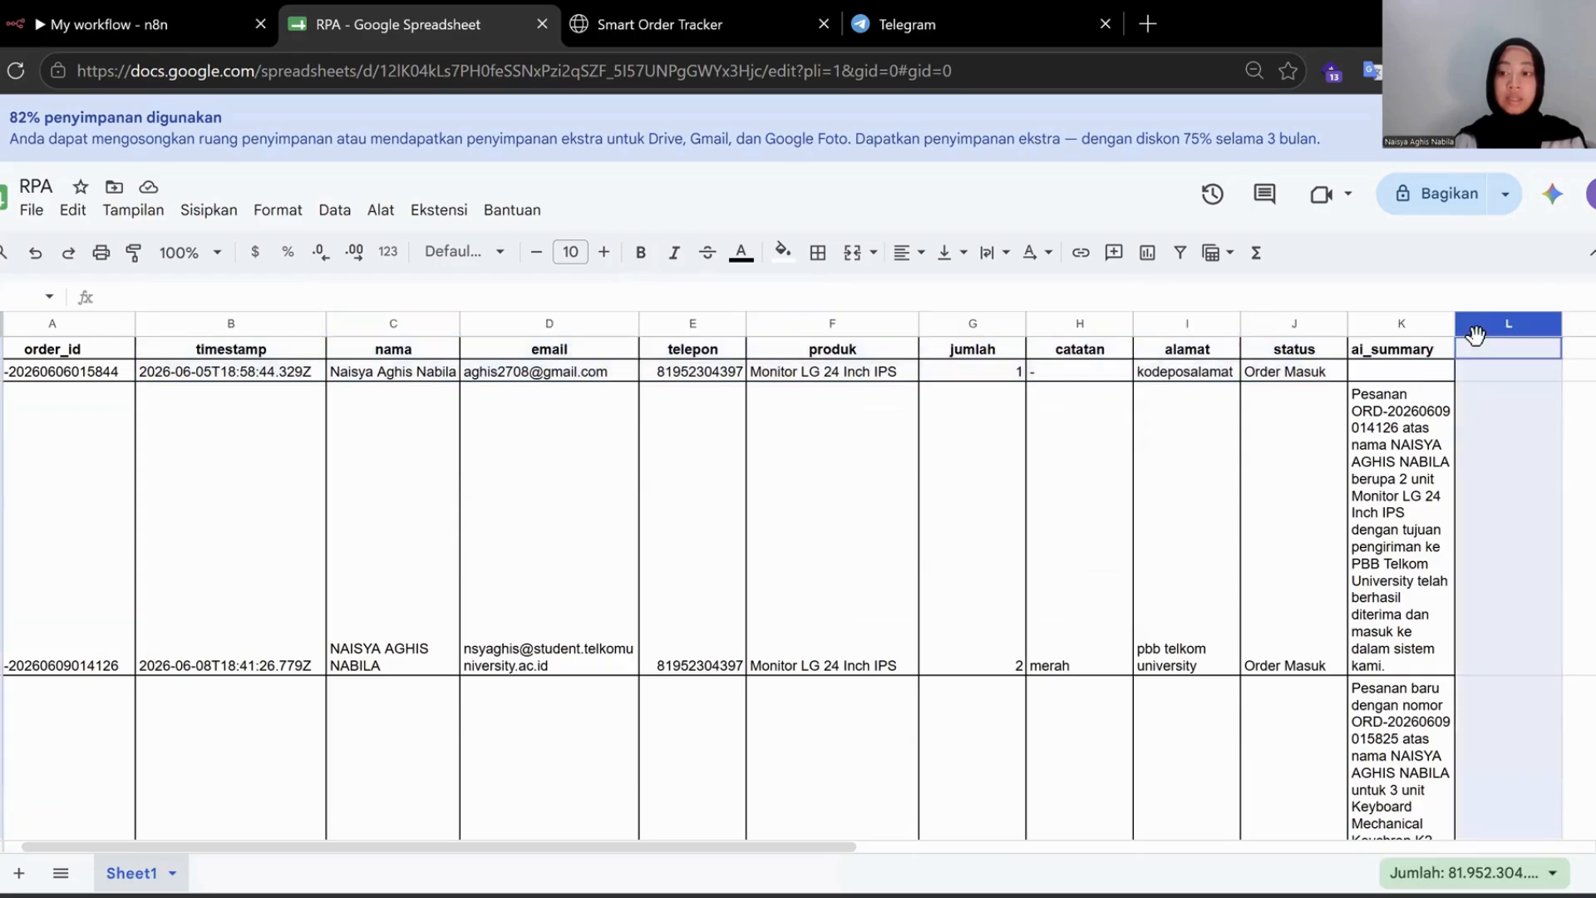
pyautogui.click(1431, 443)
pyautogui.scroll(-2, 1263, 483)
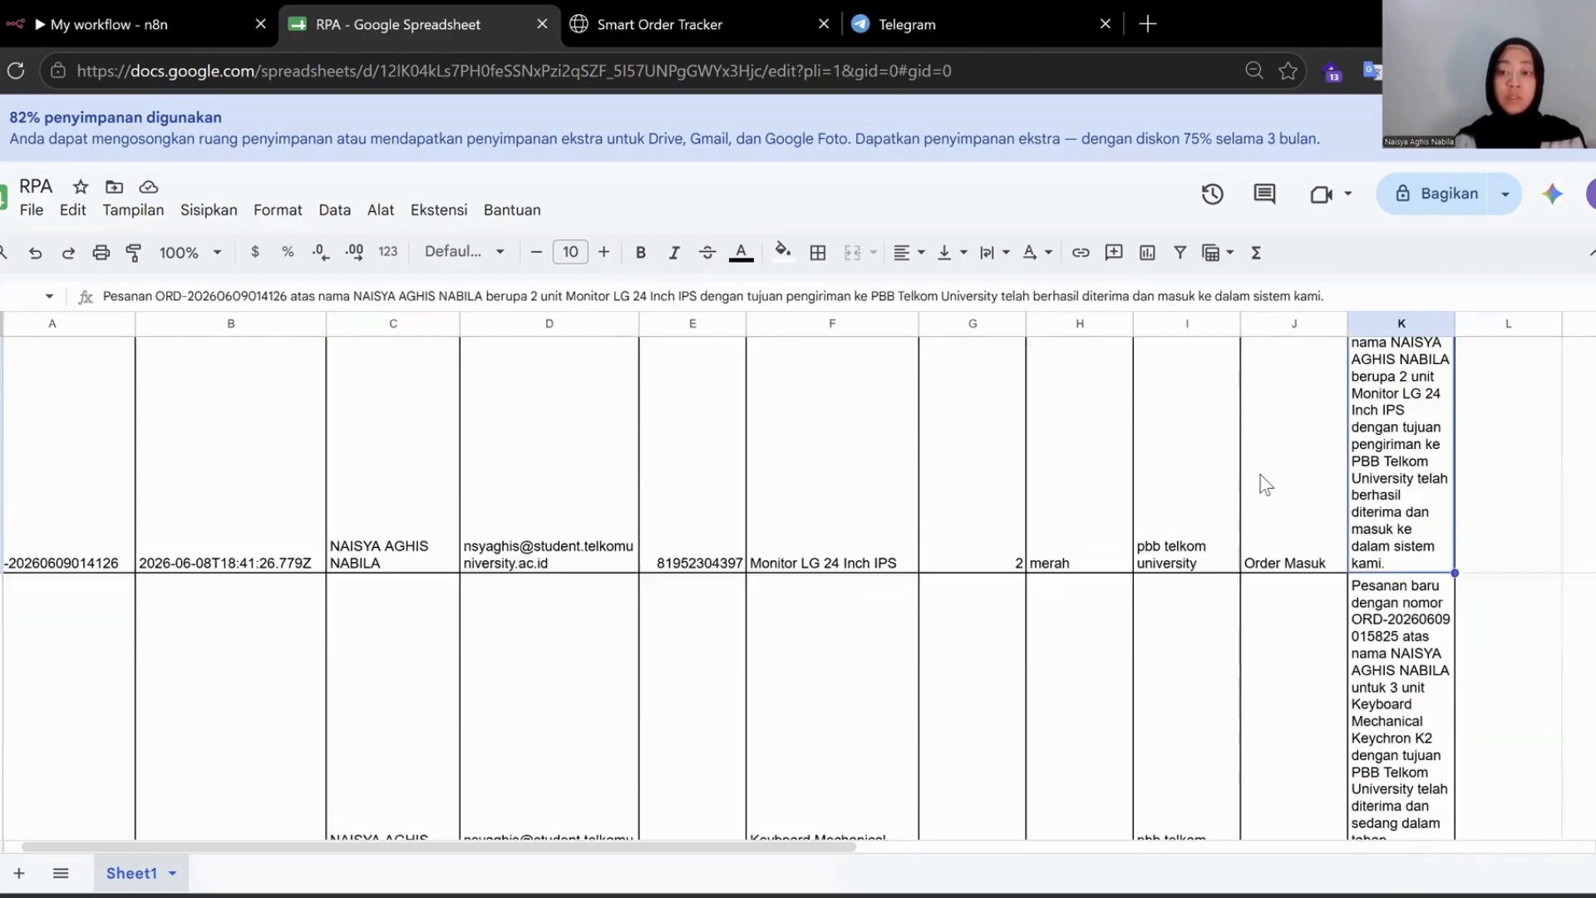
pyautogui.click(1340, 625)
pyautogui.click(778, 14)
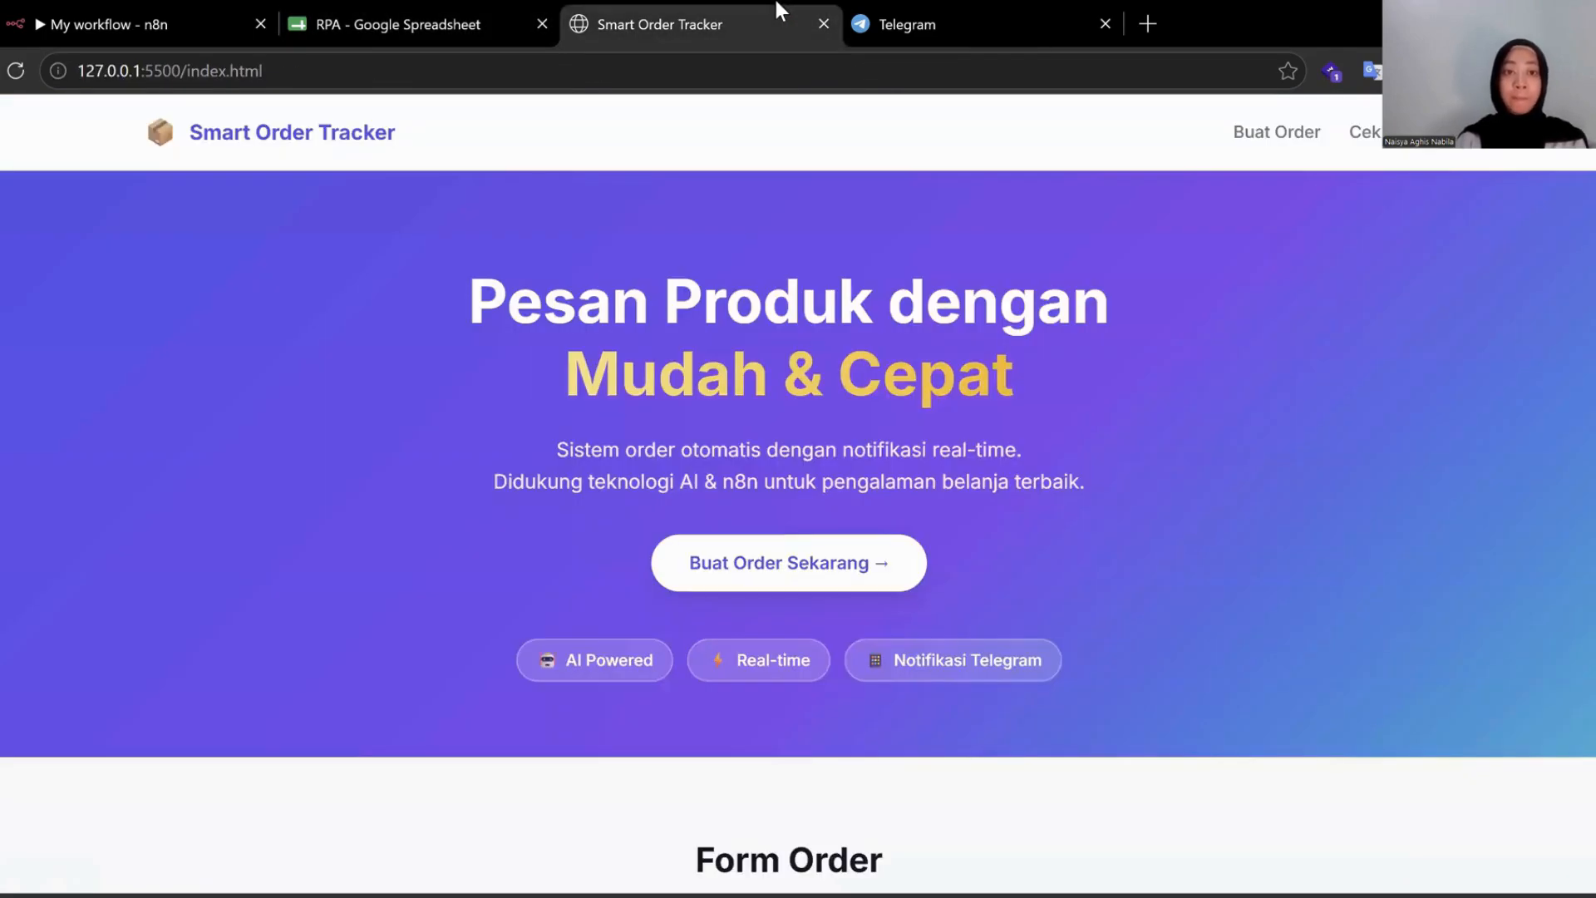
# Return to the 'My workflow - n8n' editor tab.
pyautogui.click(256, 9)
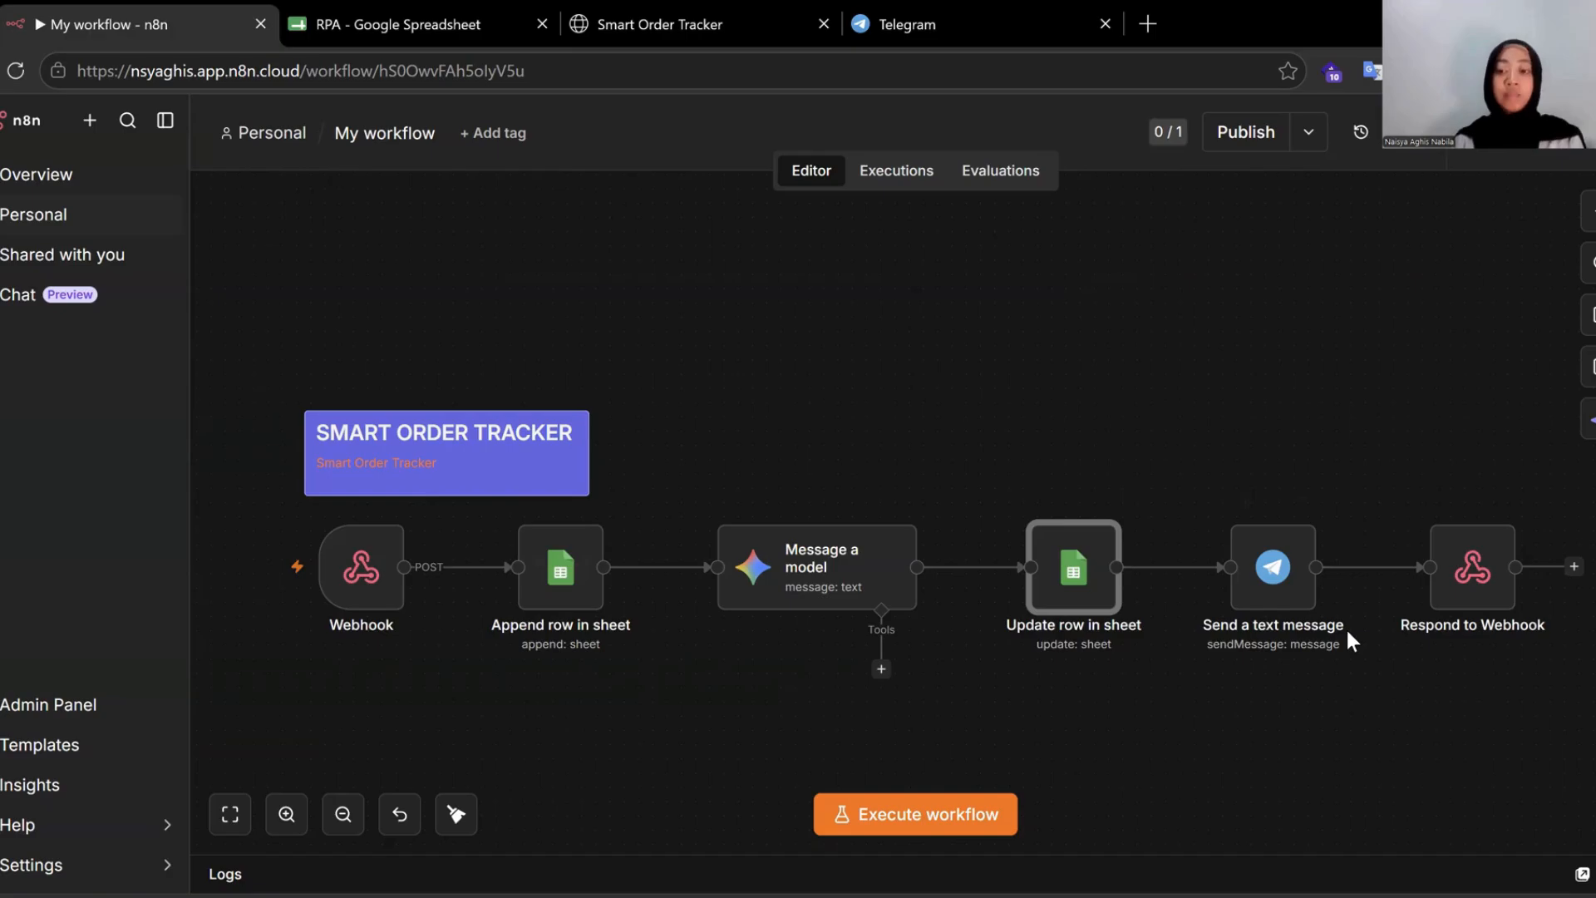
# Open the smart order bot chat and highlight the ORDER BARU order details.
pyautogui.click(988, 10)
pyautogui.moveTo(620, 503); pyautogui.dragTo(916, 562)
pyautogui.click(1049, 654)
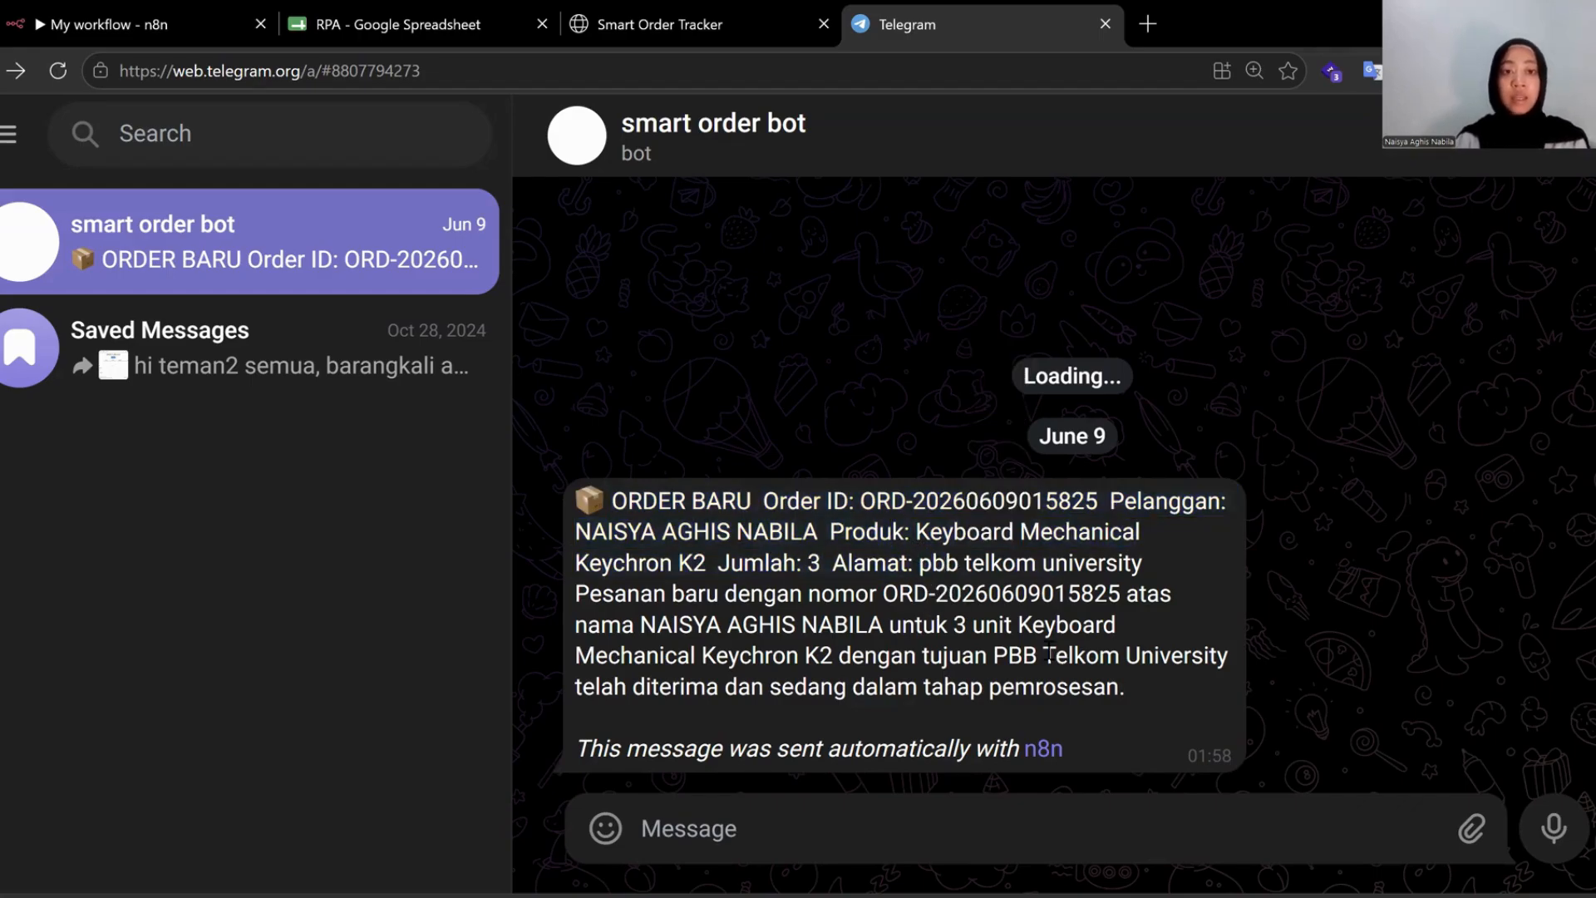
# Pass through the RPA spreadsheet and return to the n8n workflow editor.
pyautogui.click(362, 11)
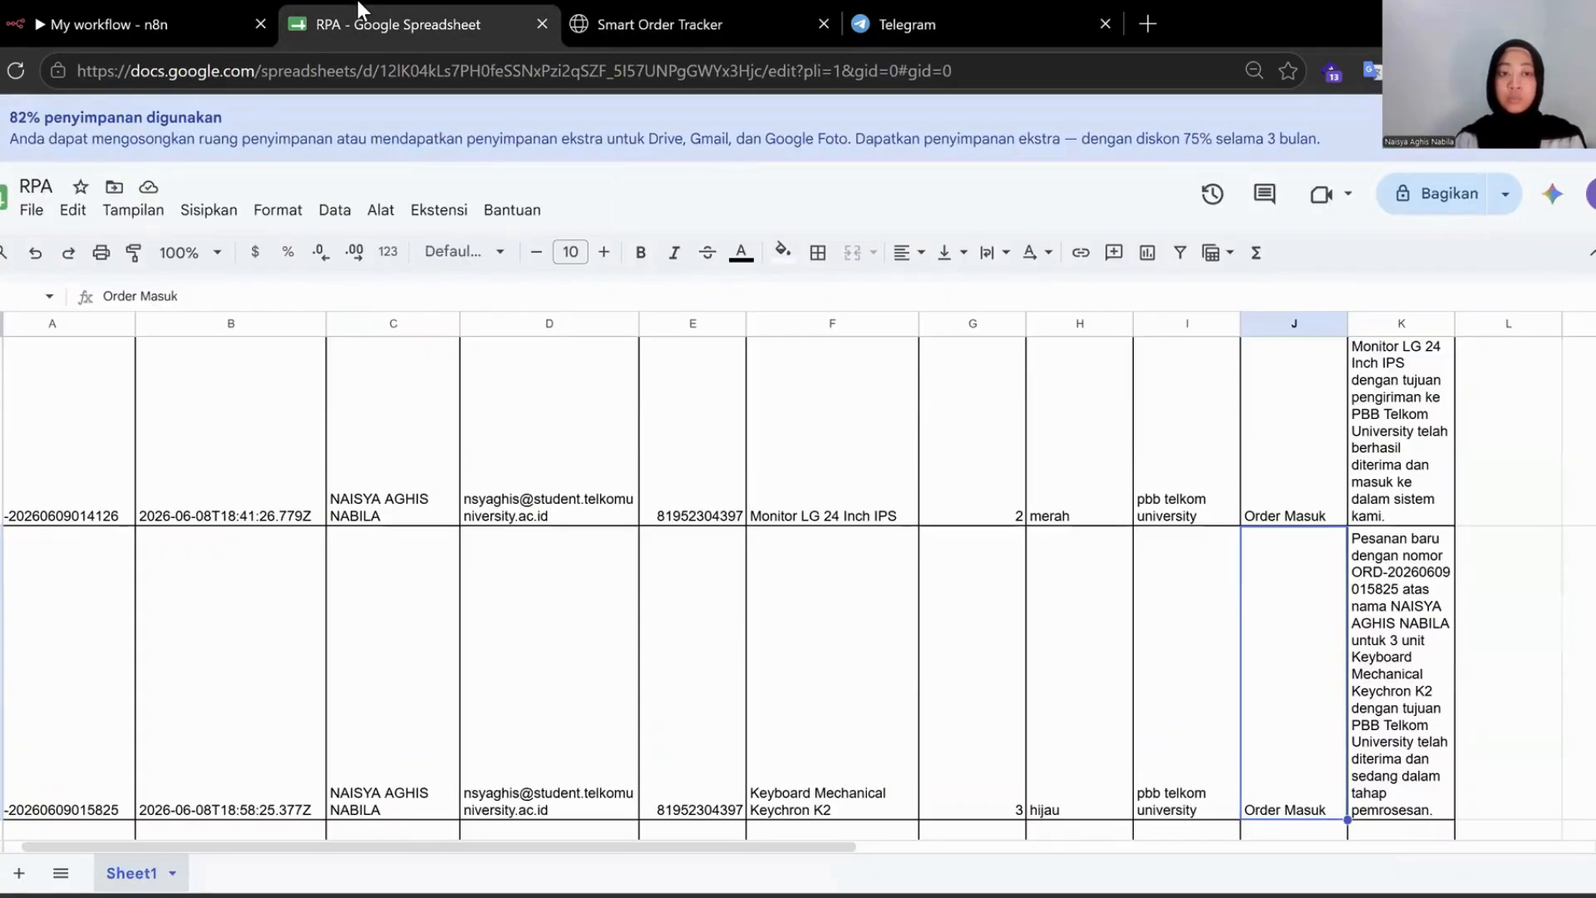
pyautogui.click(206, 23)
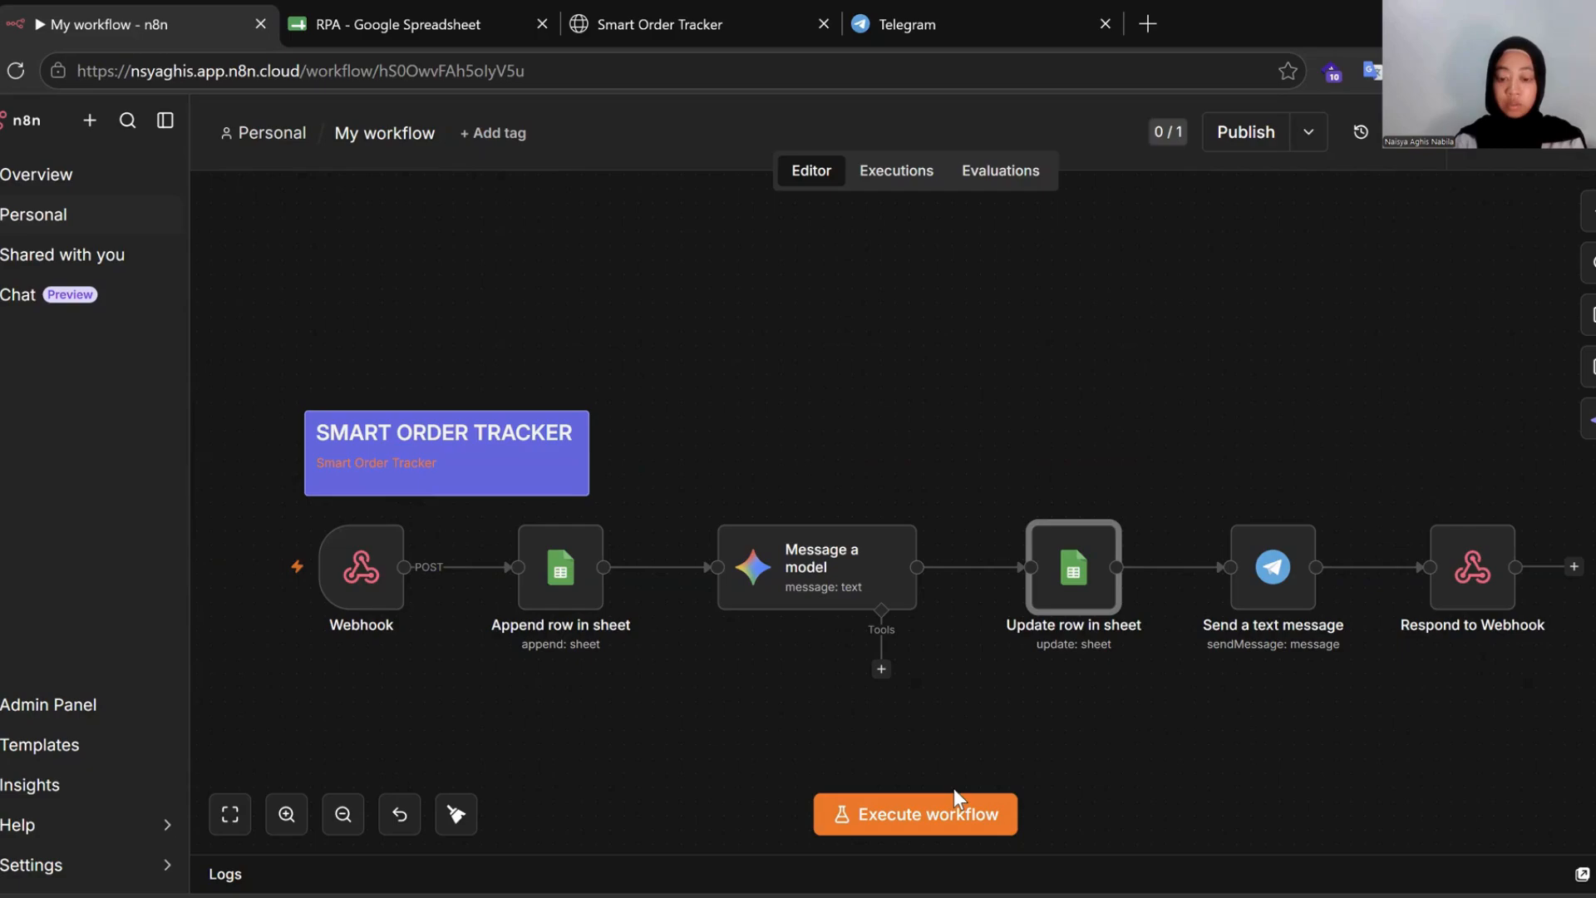
# Start a test run with Execute workflow so the webhook waits for a call.
pyautogui.scroll(-1, 1134, 743)
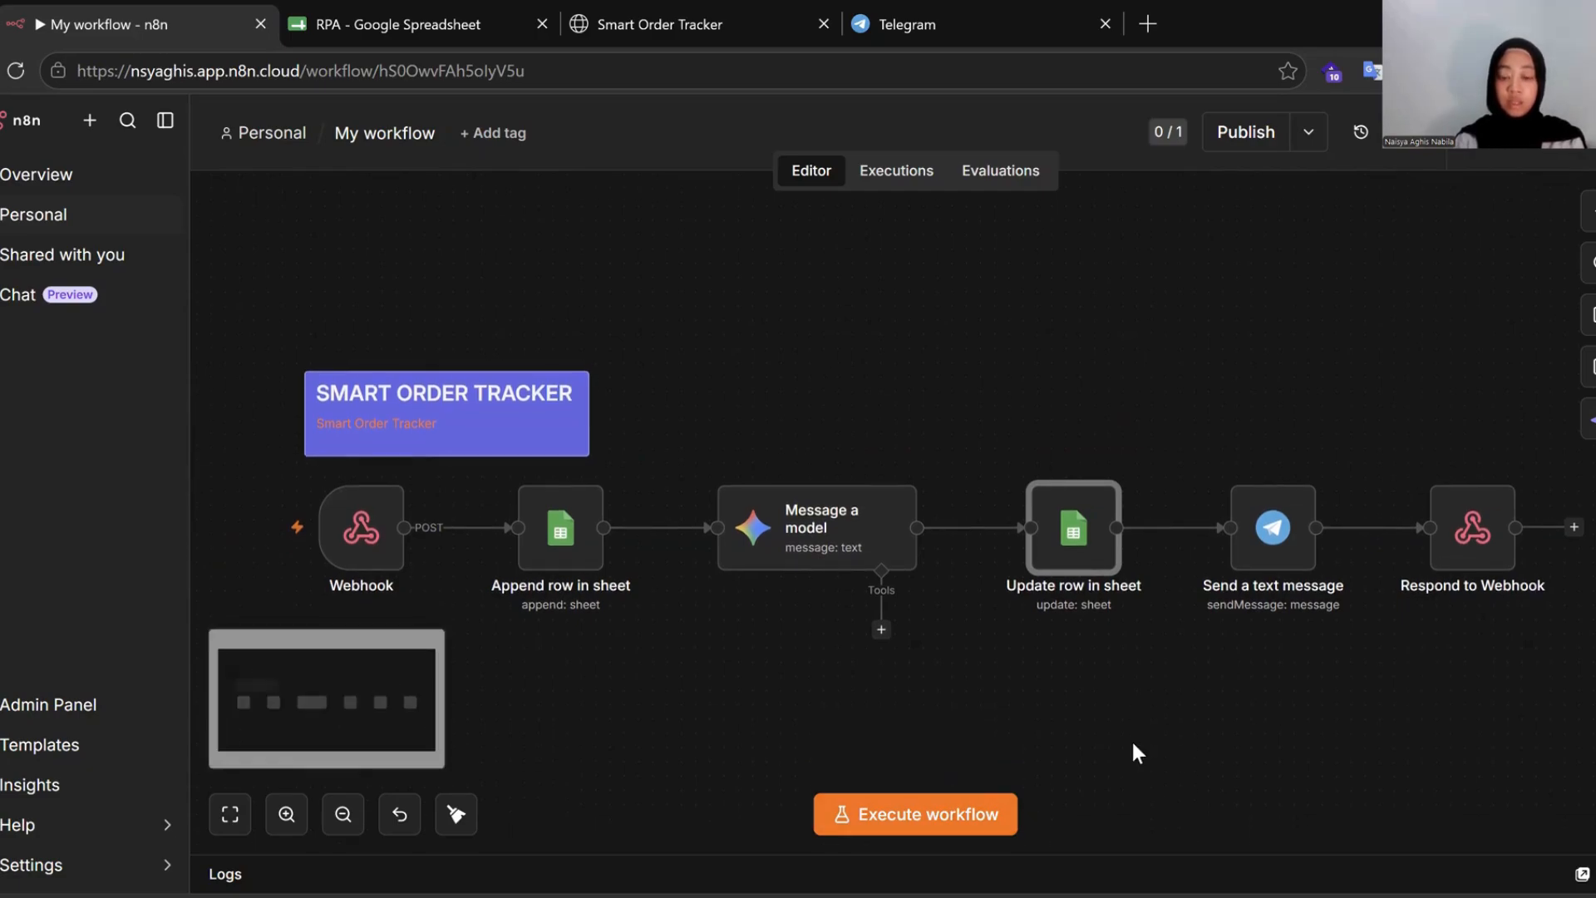
pyautogui.click(977, 828)
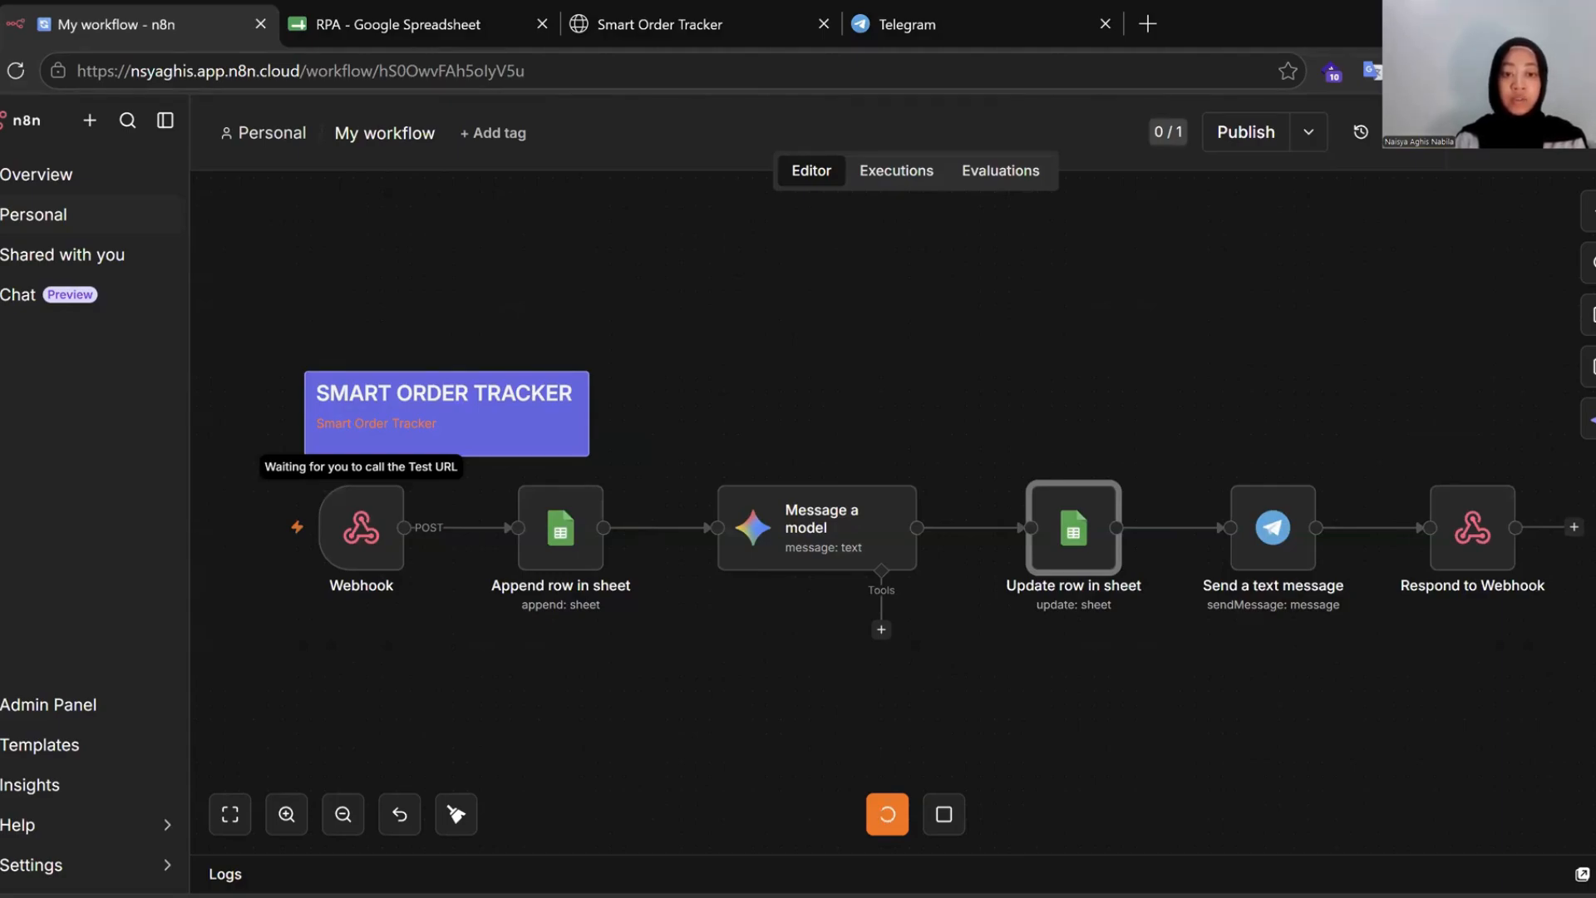
pyautogui.moveTo(371, 566)
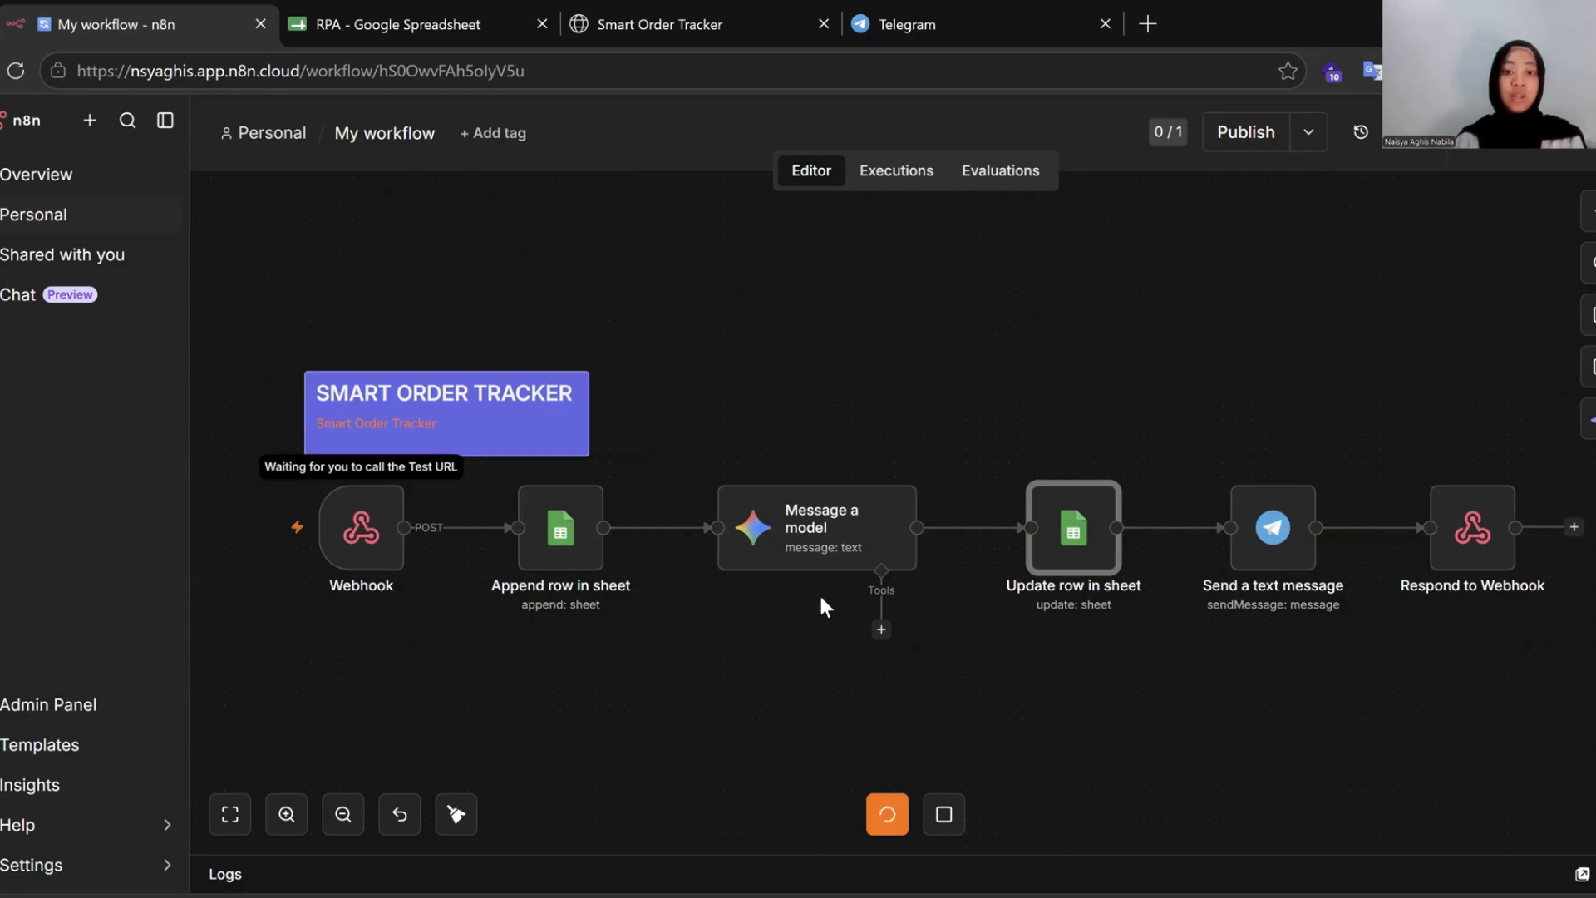
# Open the Smart Order Tracker page and scroll to the Form Order's Data Diri step.
pyautogui.click(728, 10)
pyautogui.scroll(-5, 801, 463)
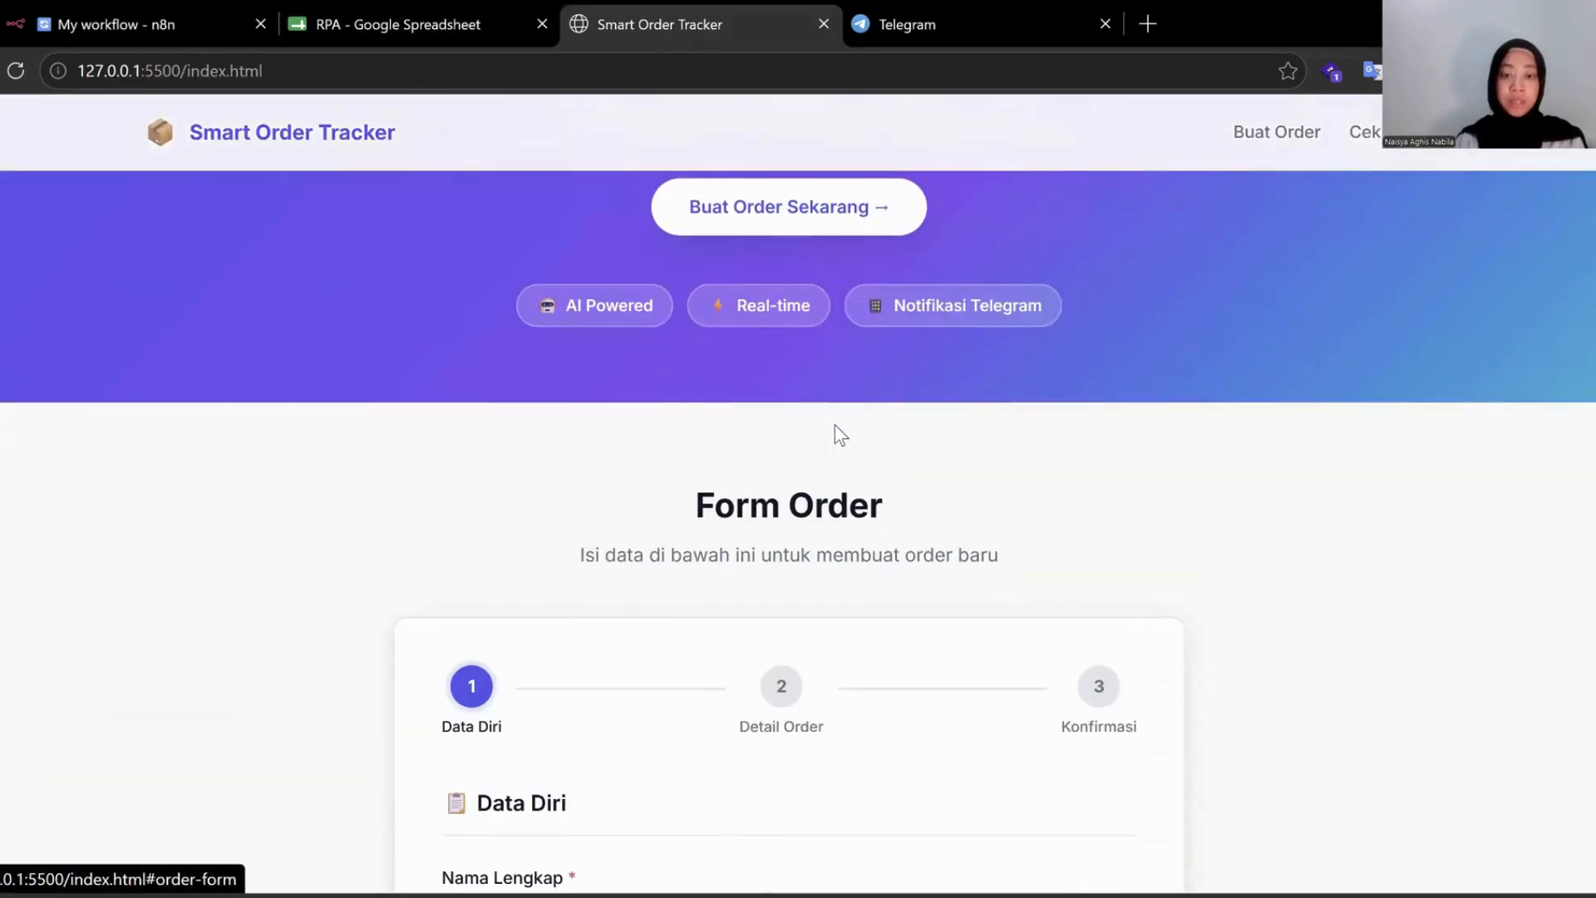
pyautogui.scroll(-6, 835, 426)
pyautogui.click(714, 388)
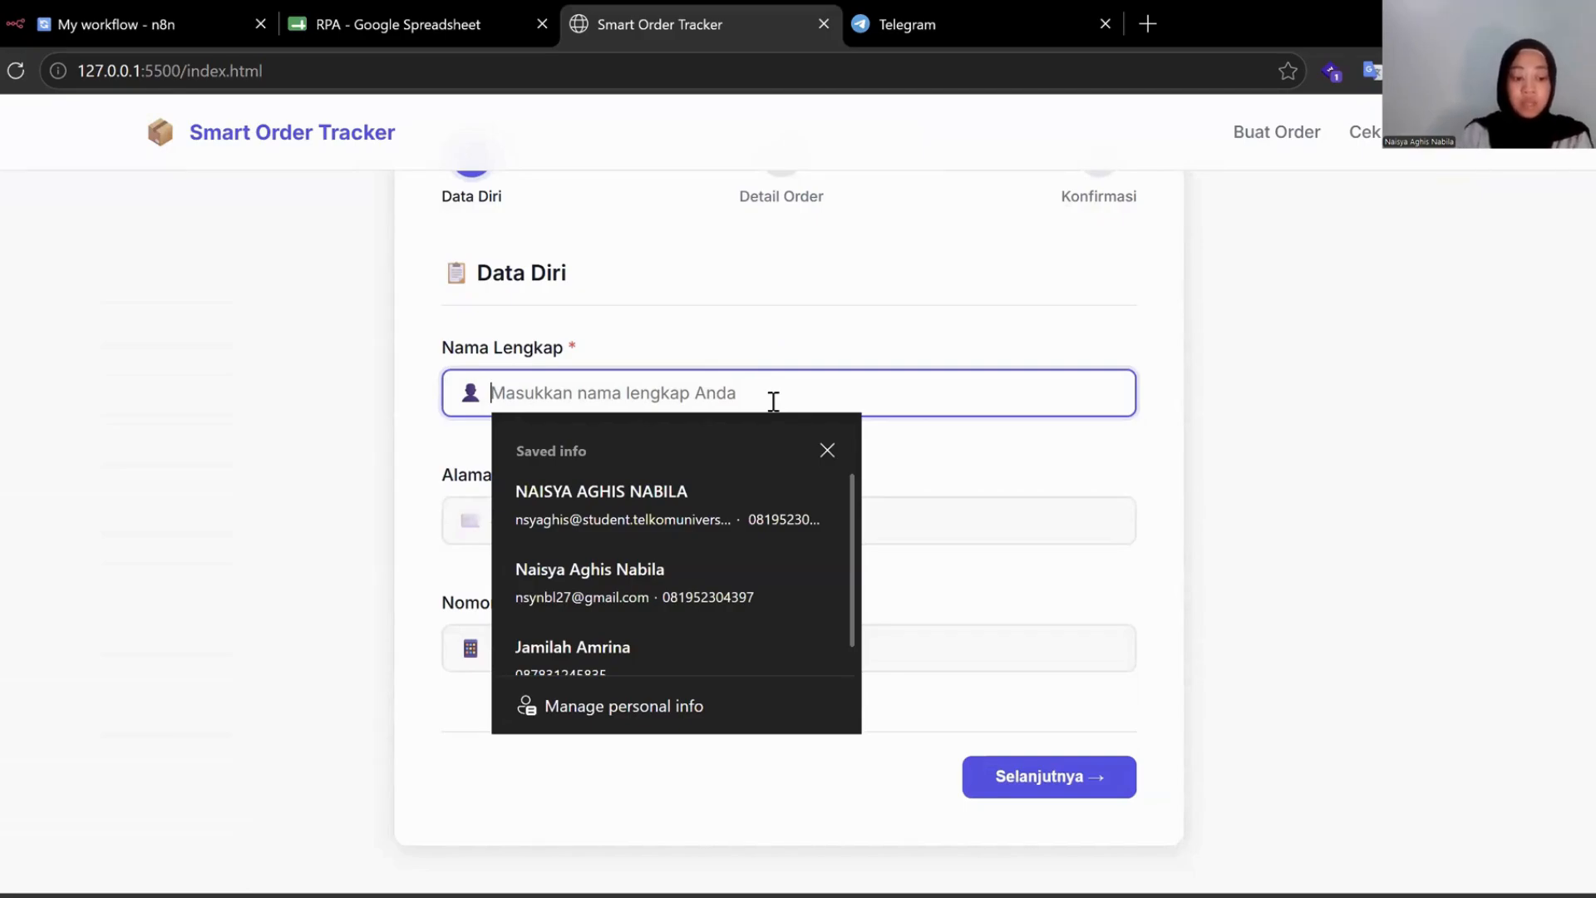
# Enter the customer's name and e-mail, autofill the phone number, and advance to Detail Order.
pyautogui.write('Afgan')
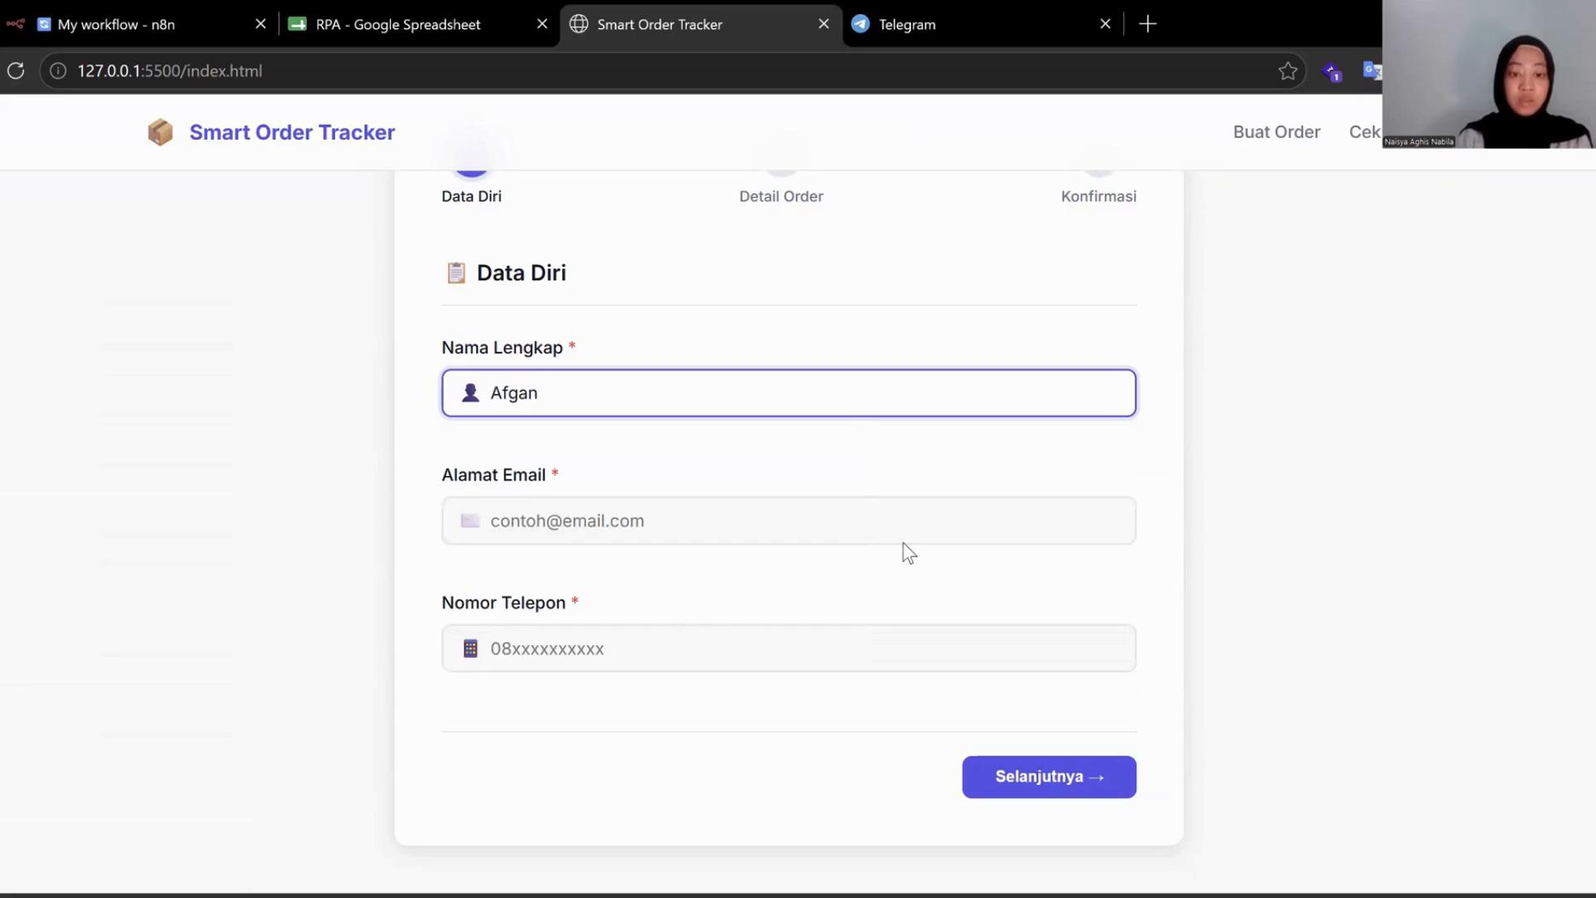
pyautogui.click(823, 532)
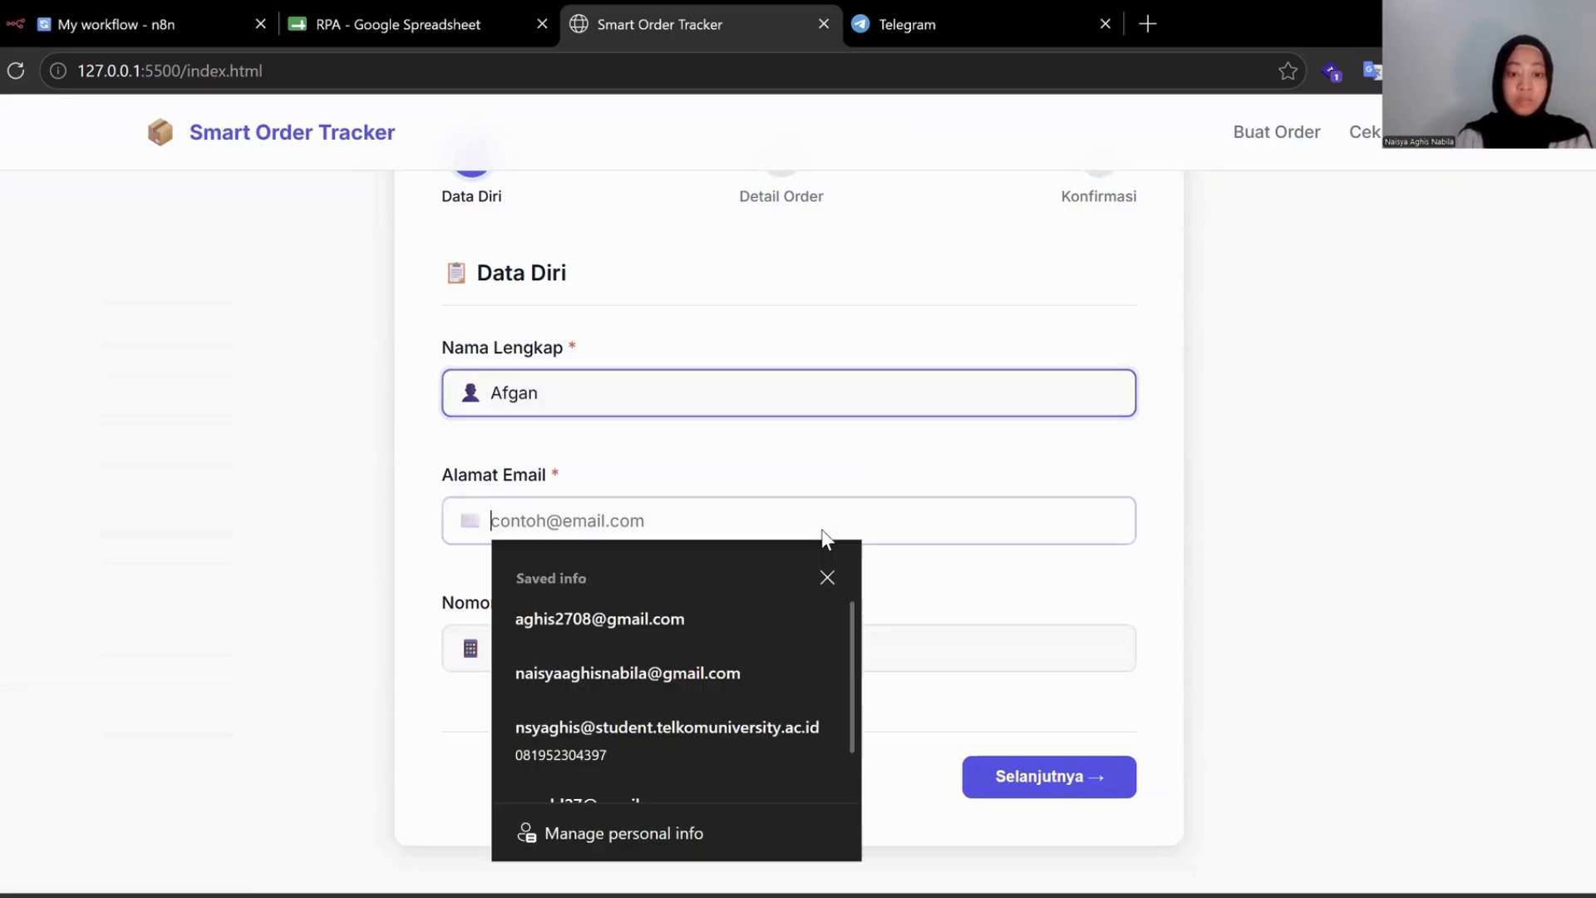
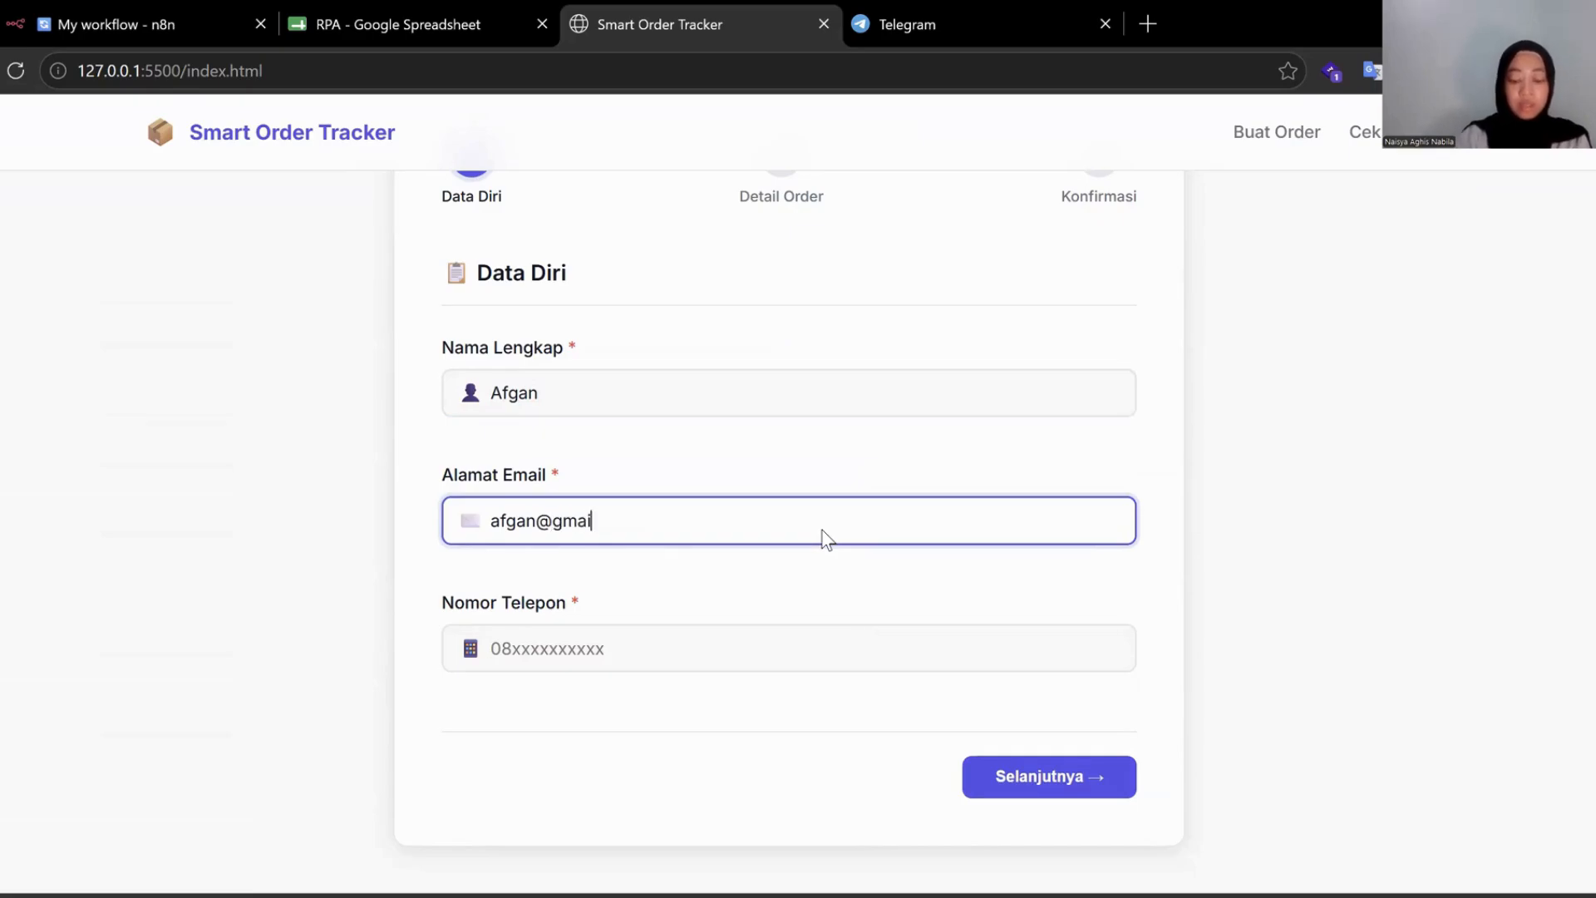
pyautogui.click(711, 648)
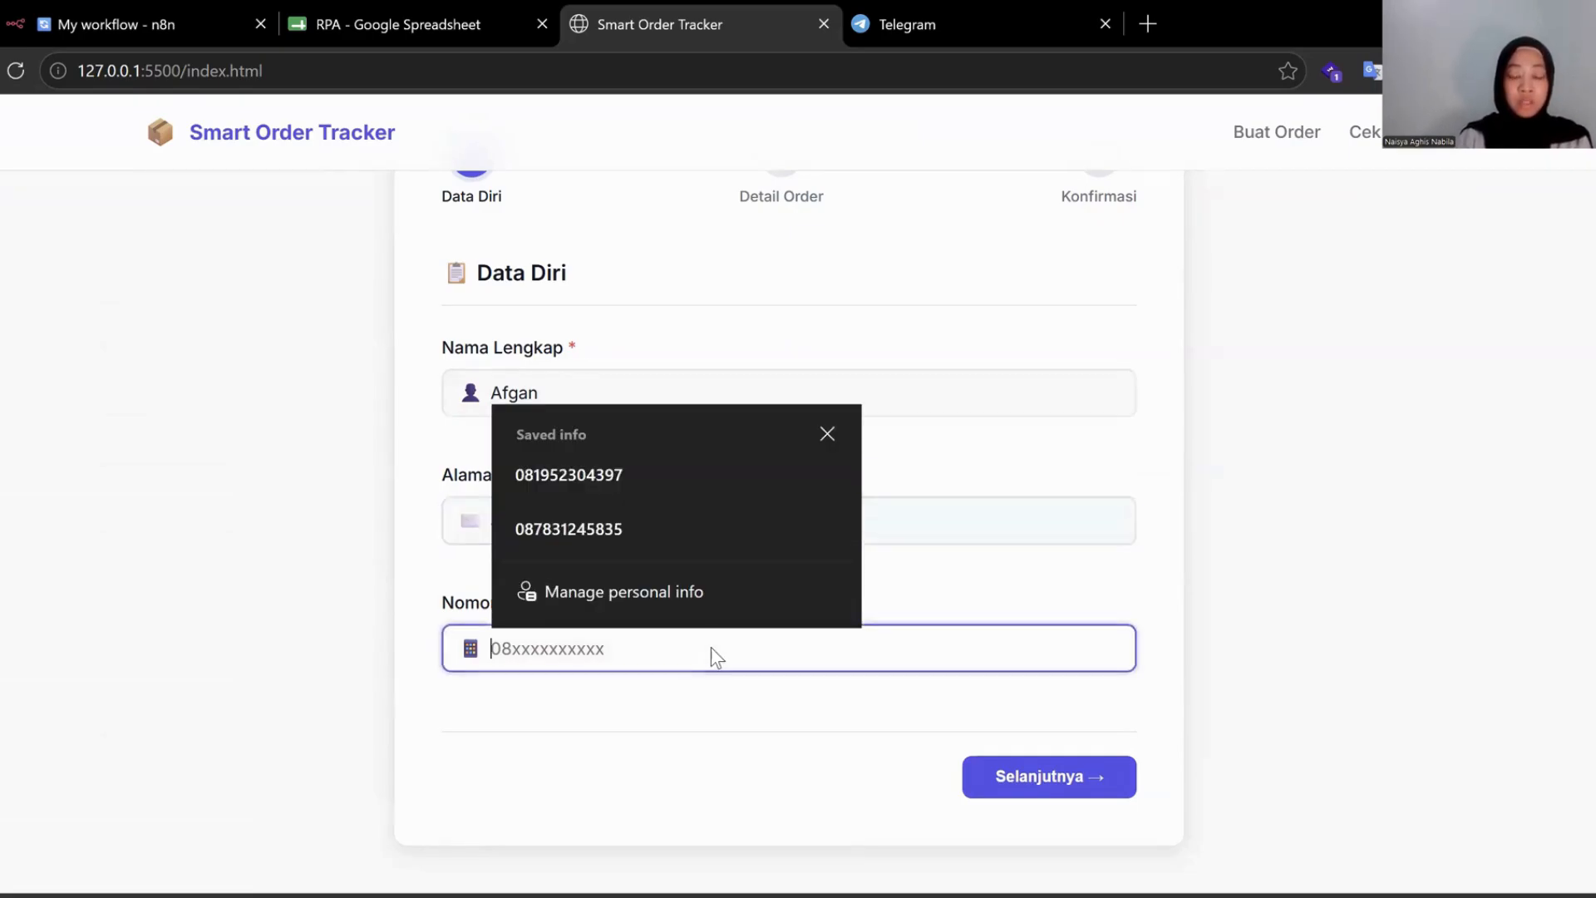
pyautogui.click(632, 472)
pyautogui.click(1075, 788)
pyautogui.scroll(-3, 855, 618)
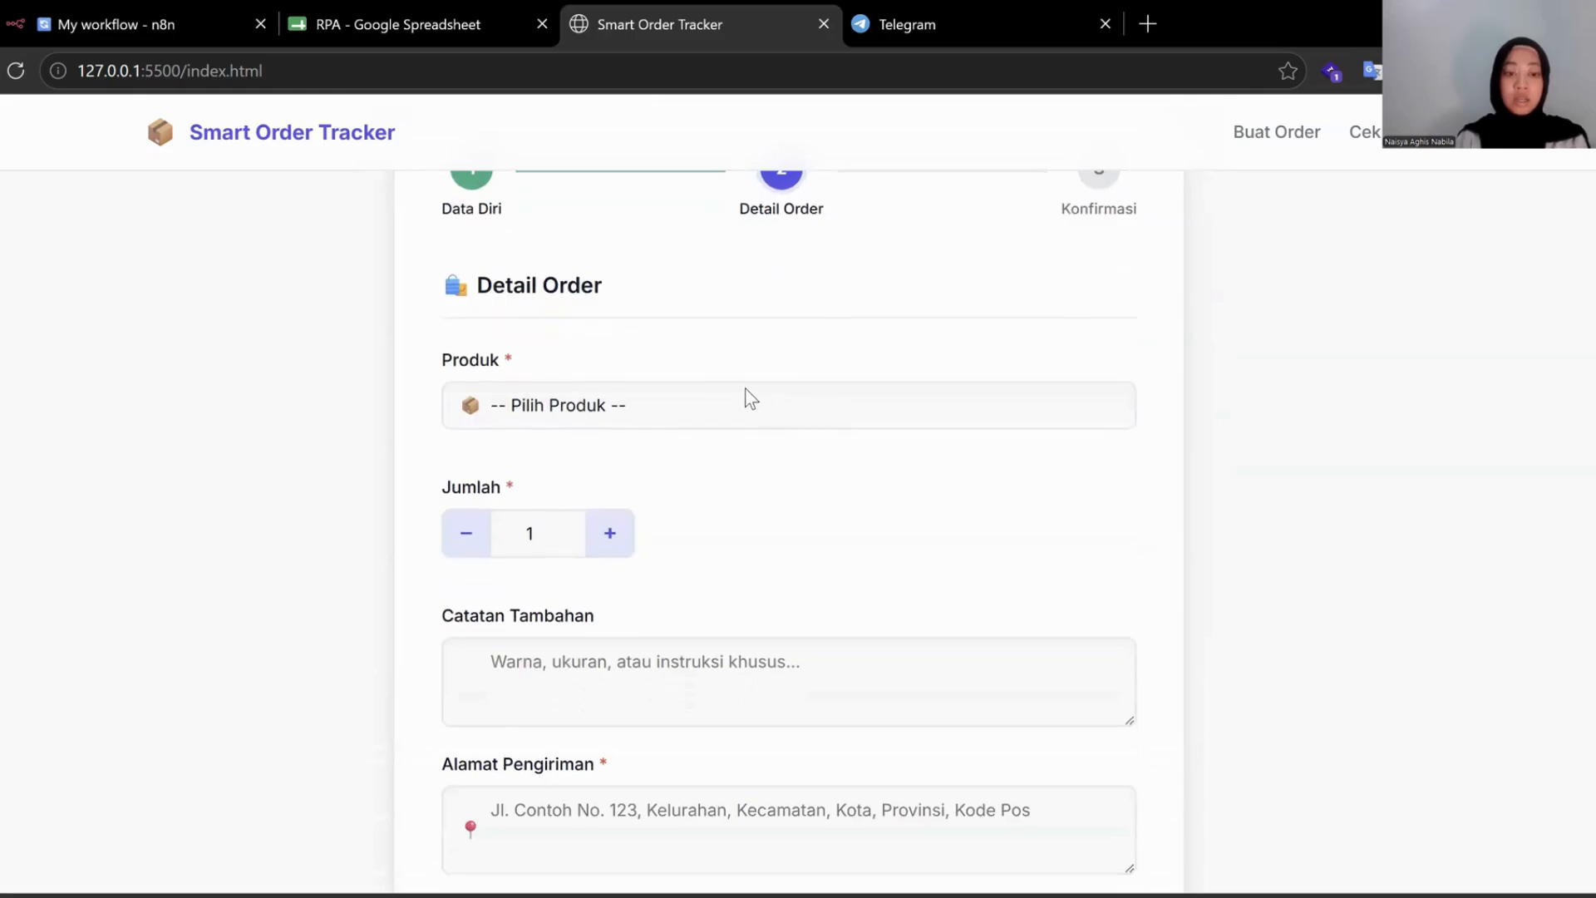
# Order 2 Keyboard Mechanical Keychron K2 units with the note 'warna merah'.
pyautogui.click(862, 406)
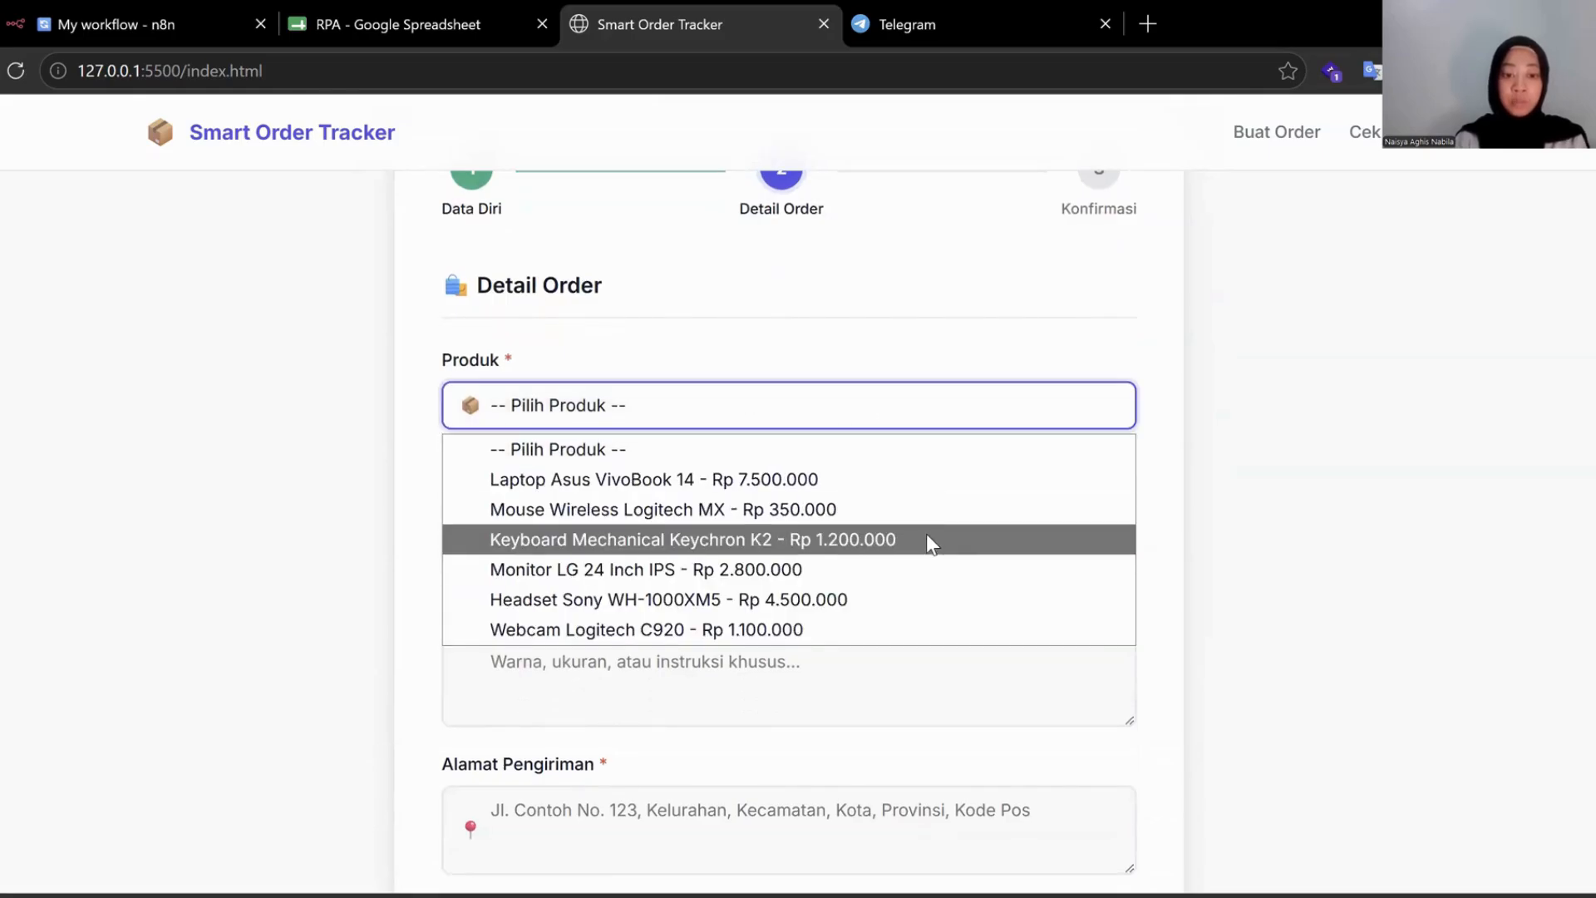
pyautogui.click(926, 539)
pyautogui.scroll(-1, 740, 577)
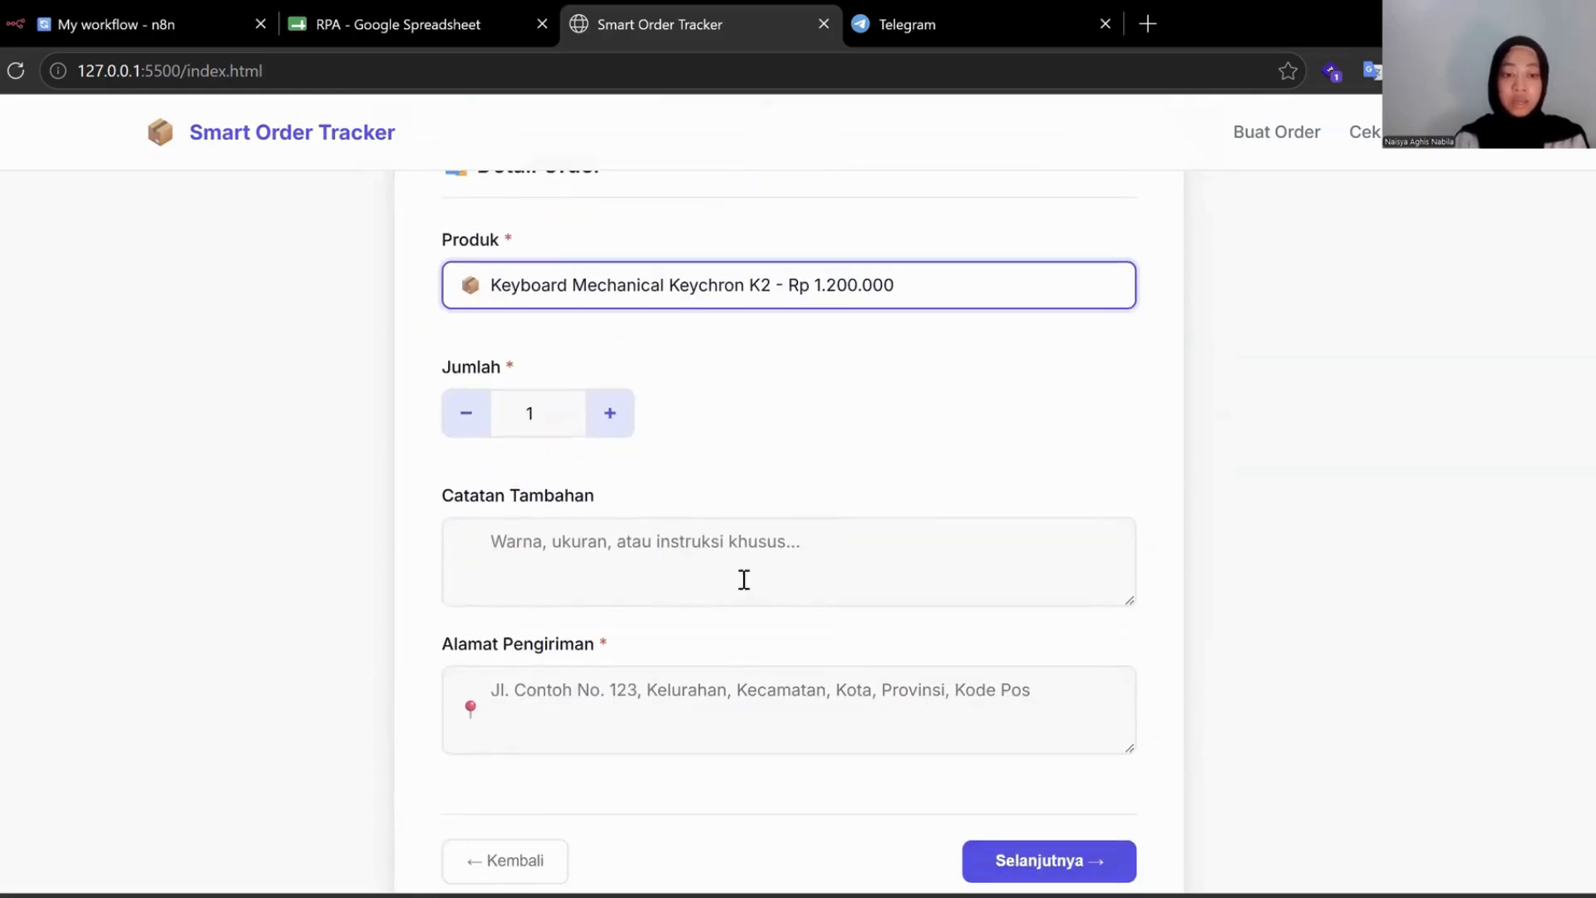
pyautogui.click(613, 423)
pyautogui.scroll(-1, 752, 486)
pyautogui.click(703, 478)
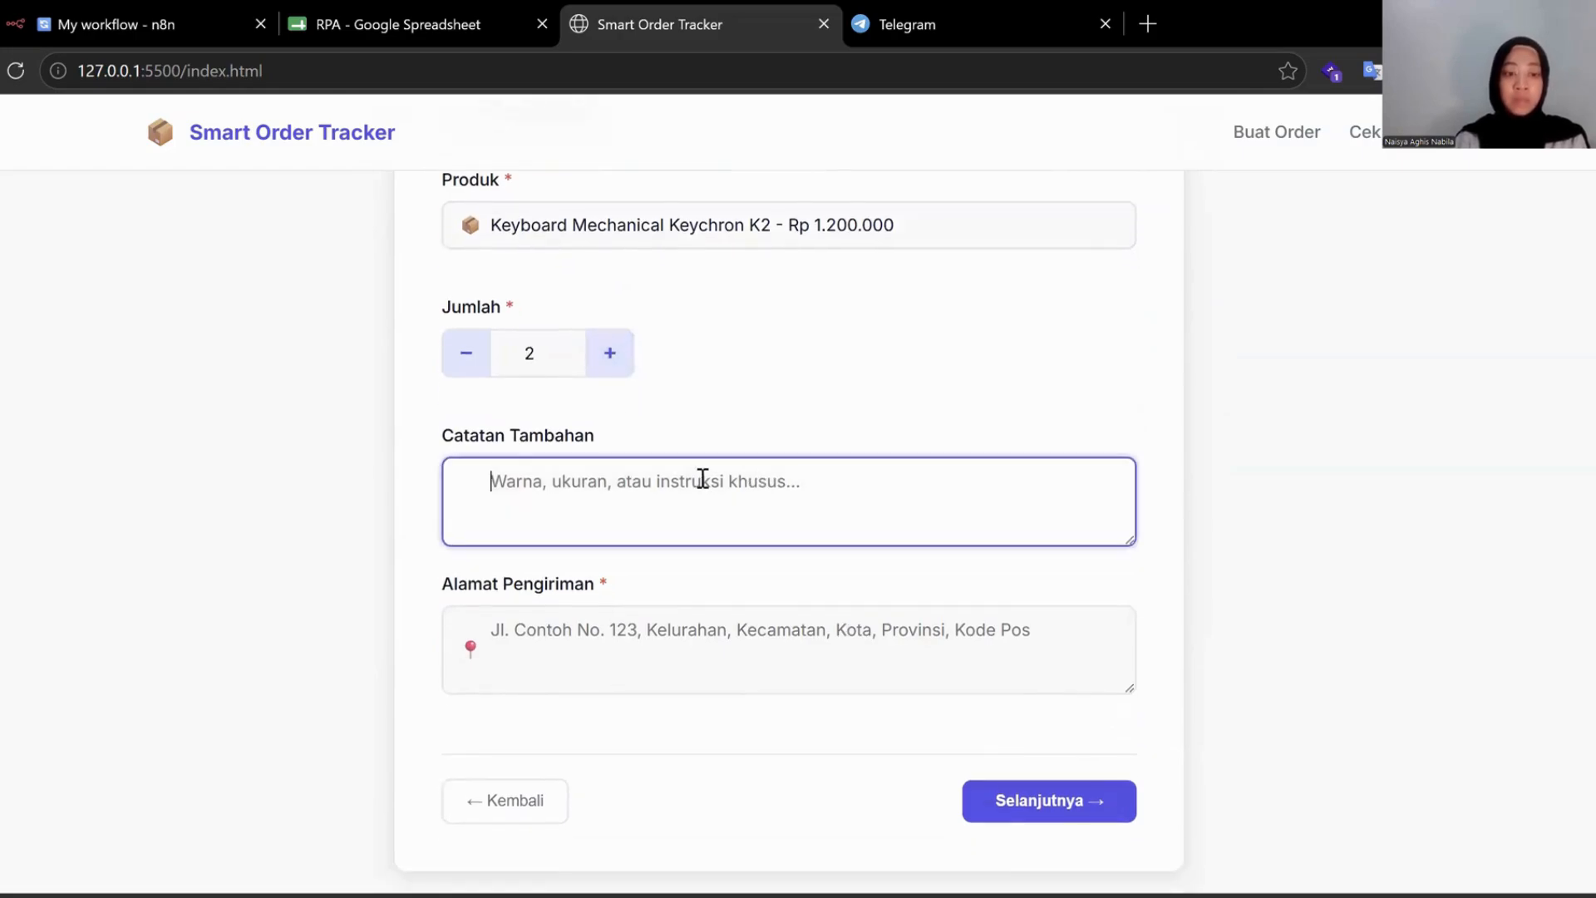
pyautogui.scroll(1, 703, 478)
pyautogui.write('w')
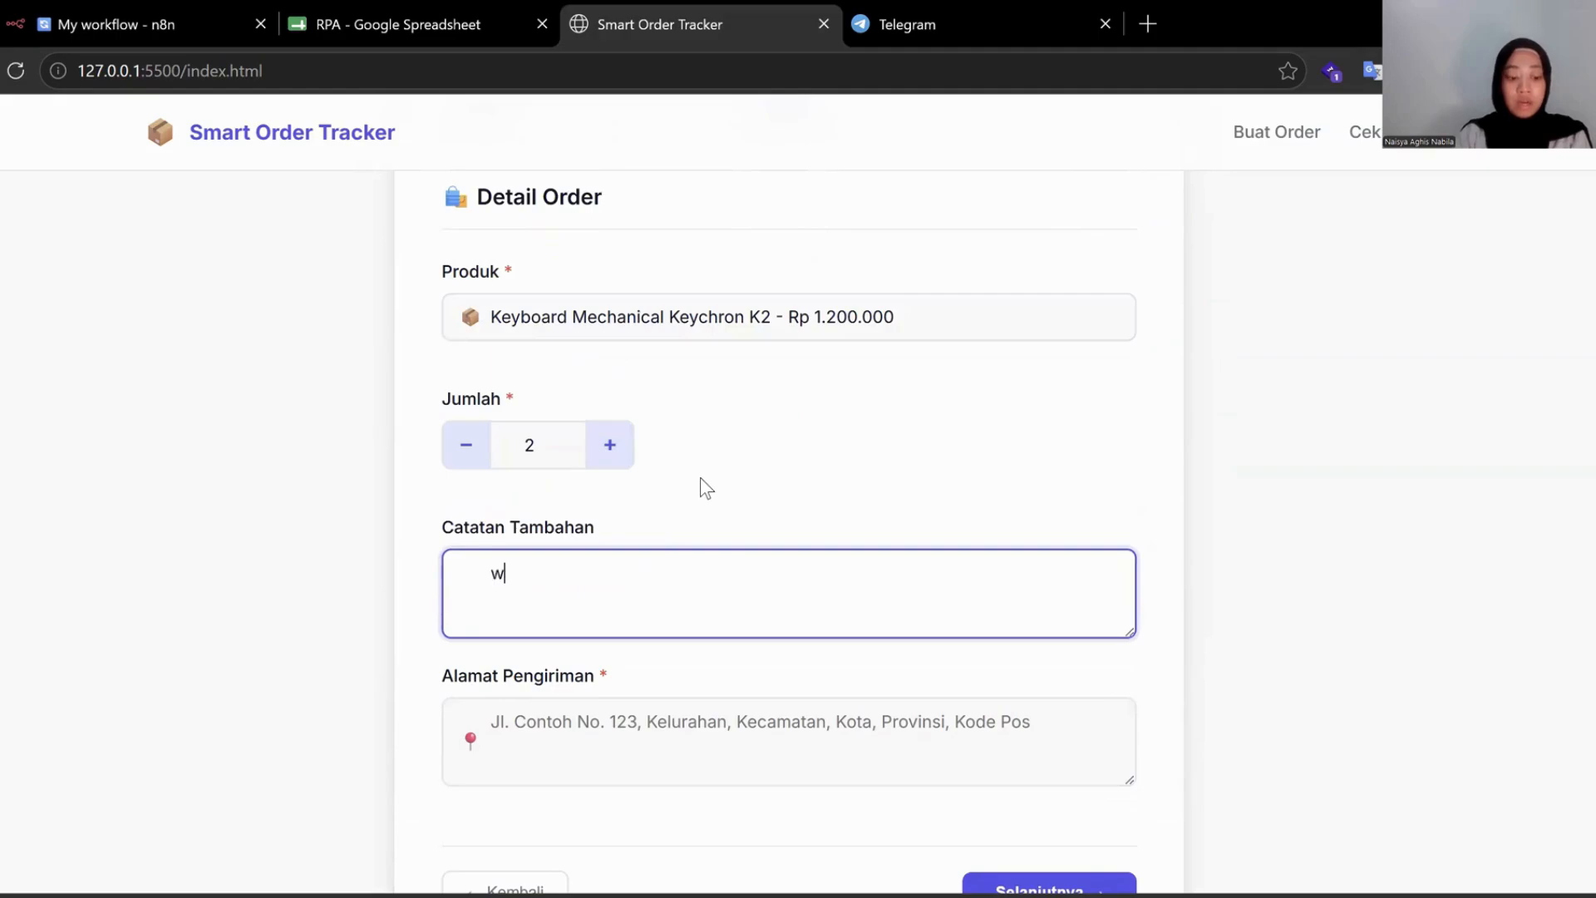
pyautogui.write('arna merah')
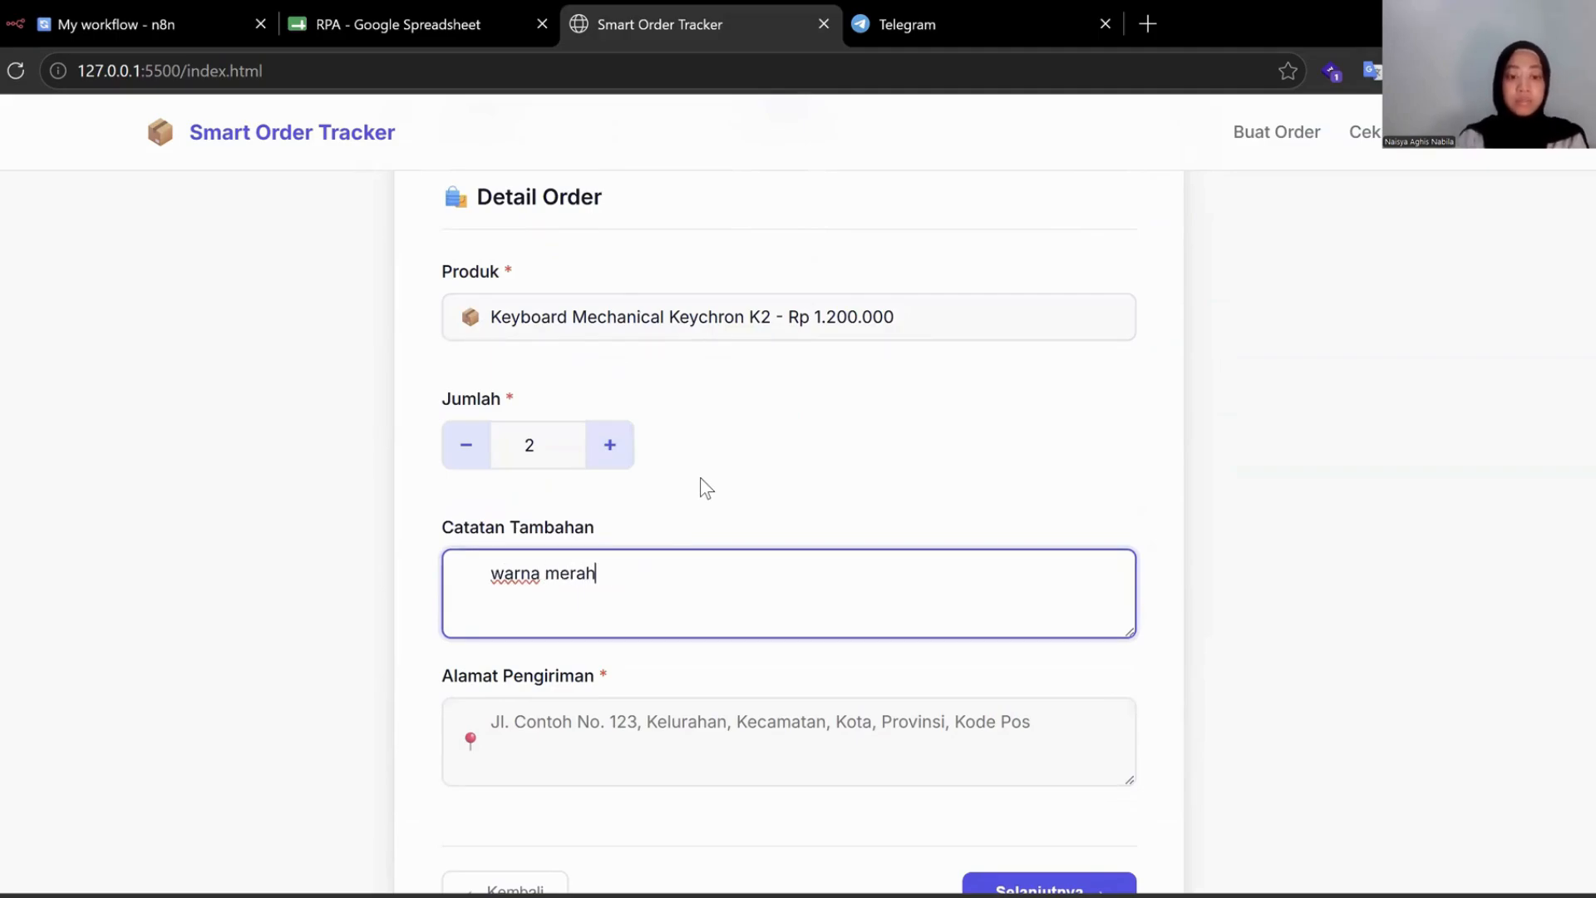
pyautogui.scroll(-2, 700, 477)
# Autofill the saved delivery address, accept the terms, and submit with Kirim Order.
pyautogui.click(650, 574)
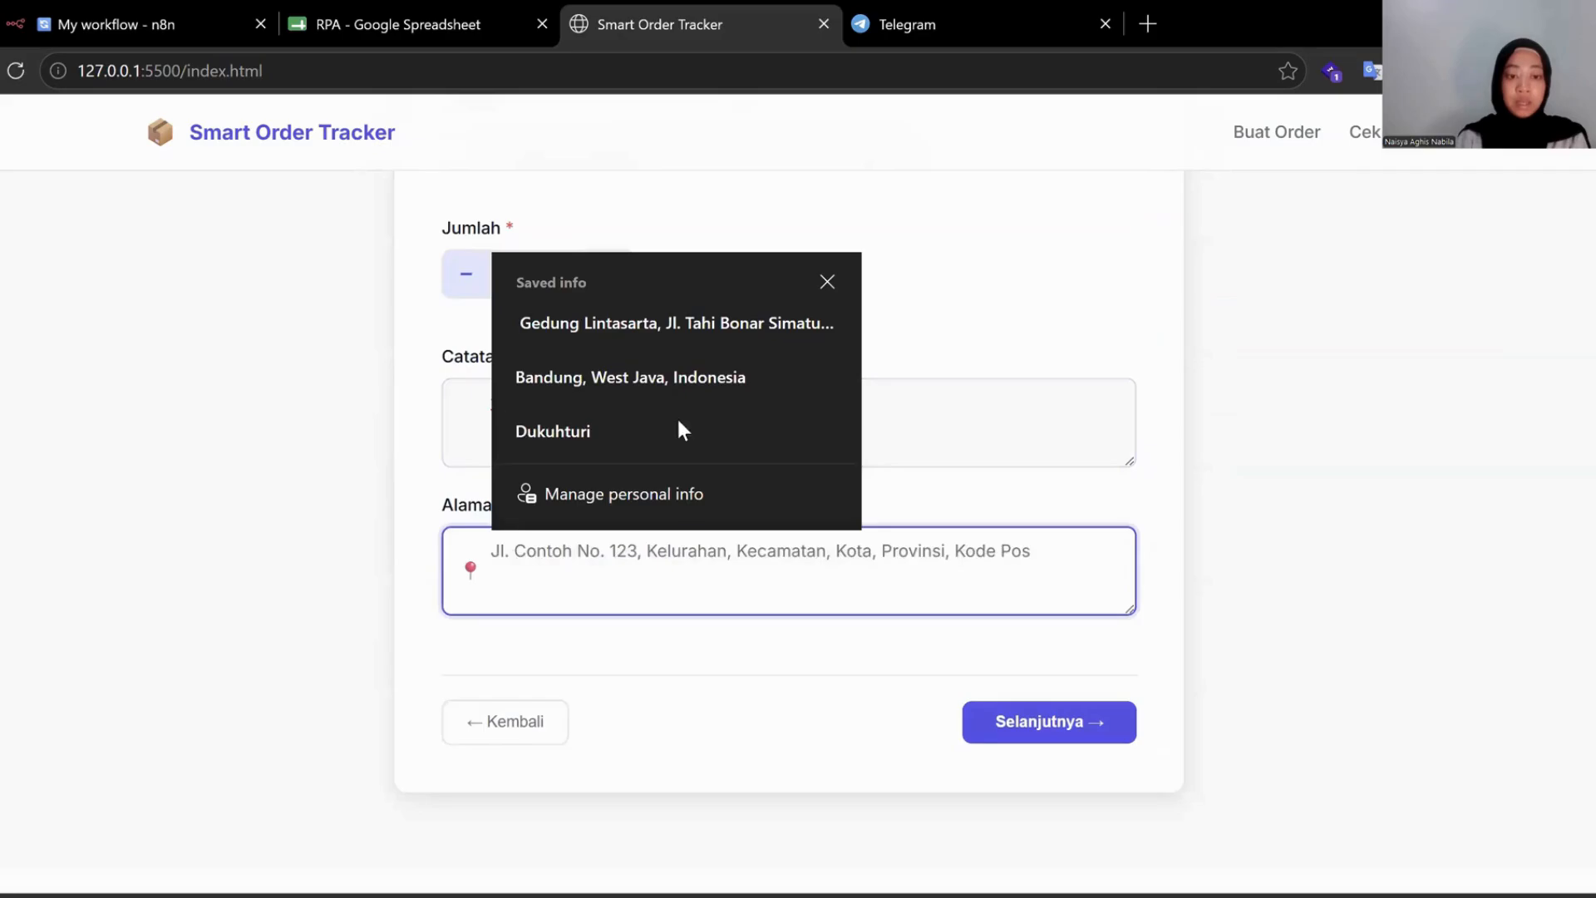
pyautogui.click(645, 370)
pyautogui.click(1052, 721)
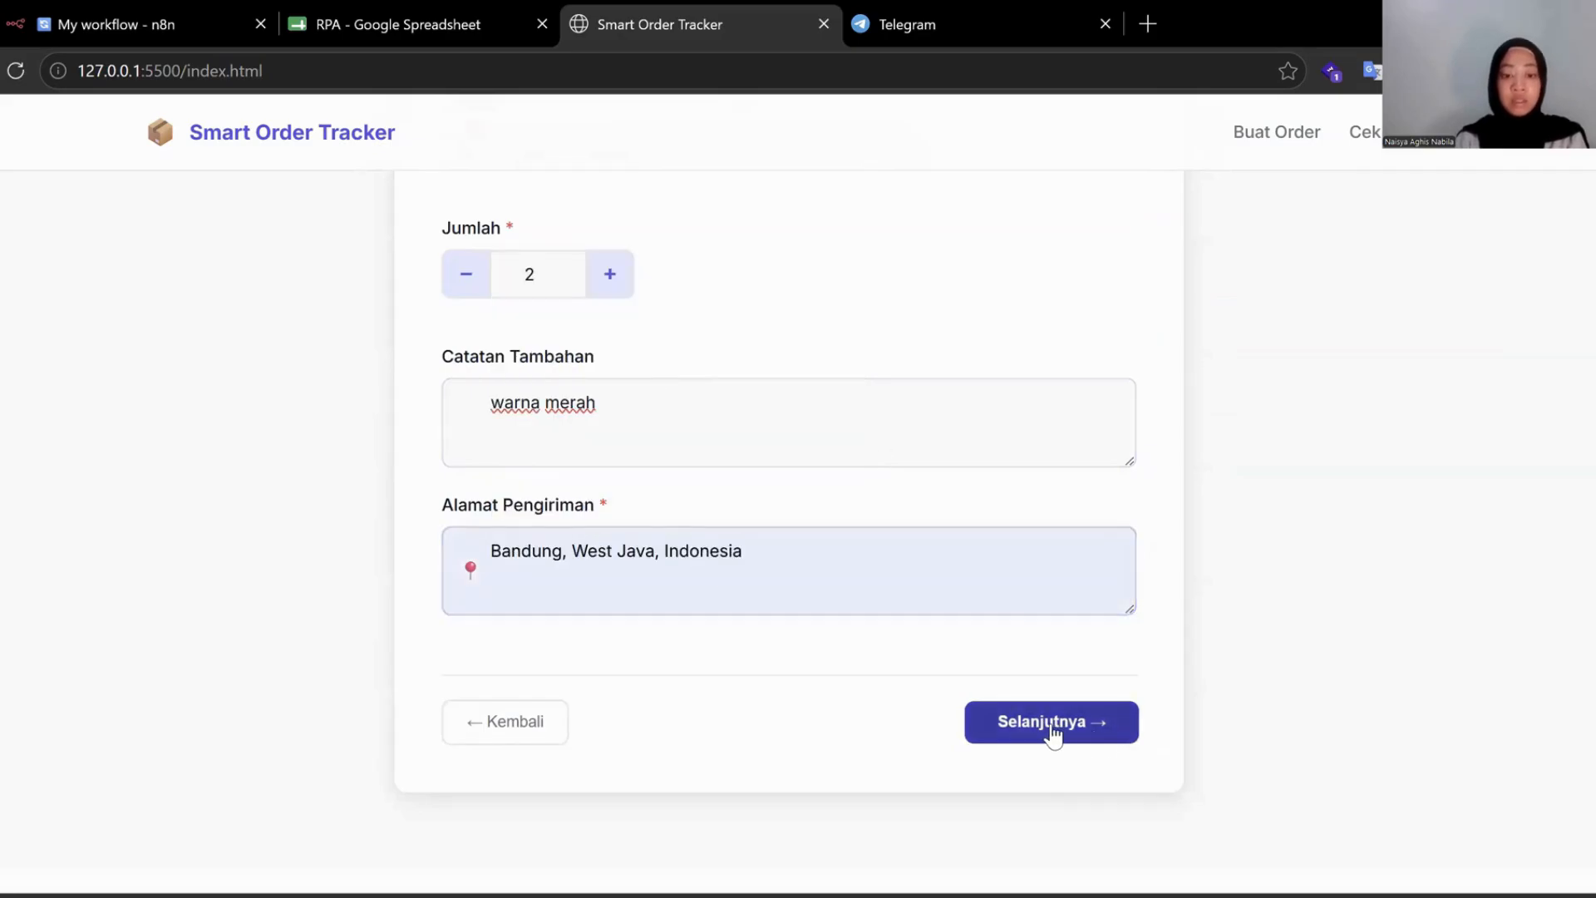
pyautogui.scroll(-4, 791, 547)
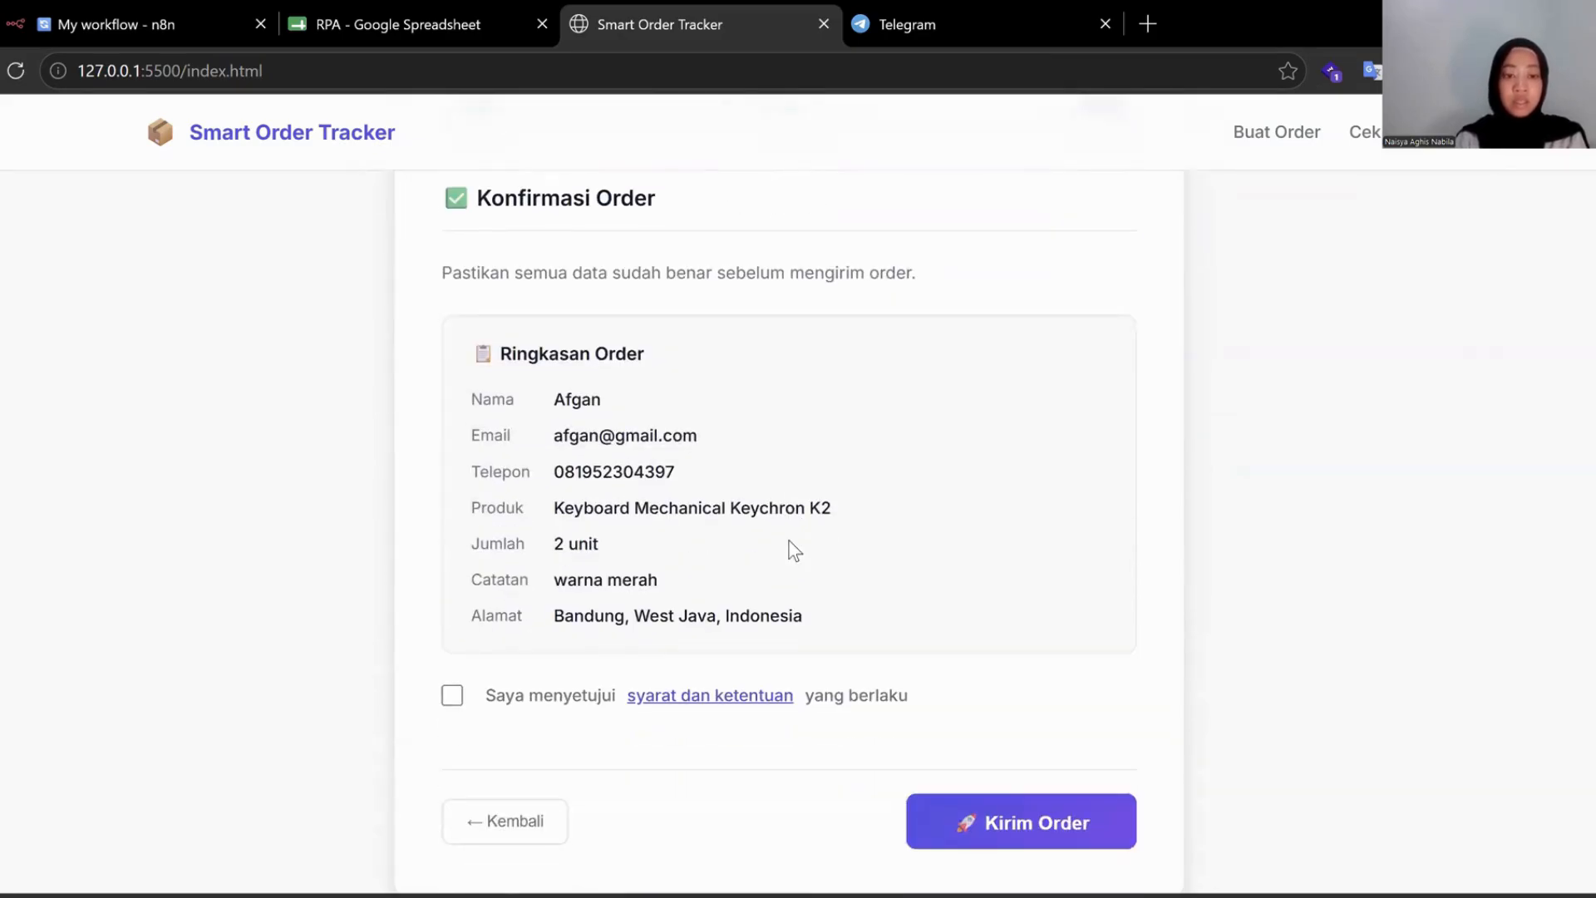
pyautogui.scroll(-2, 623, 599)
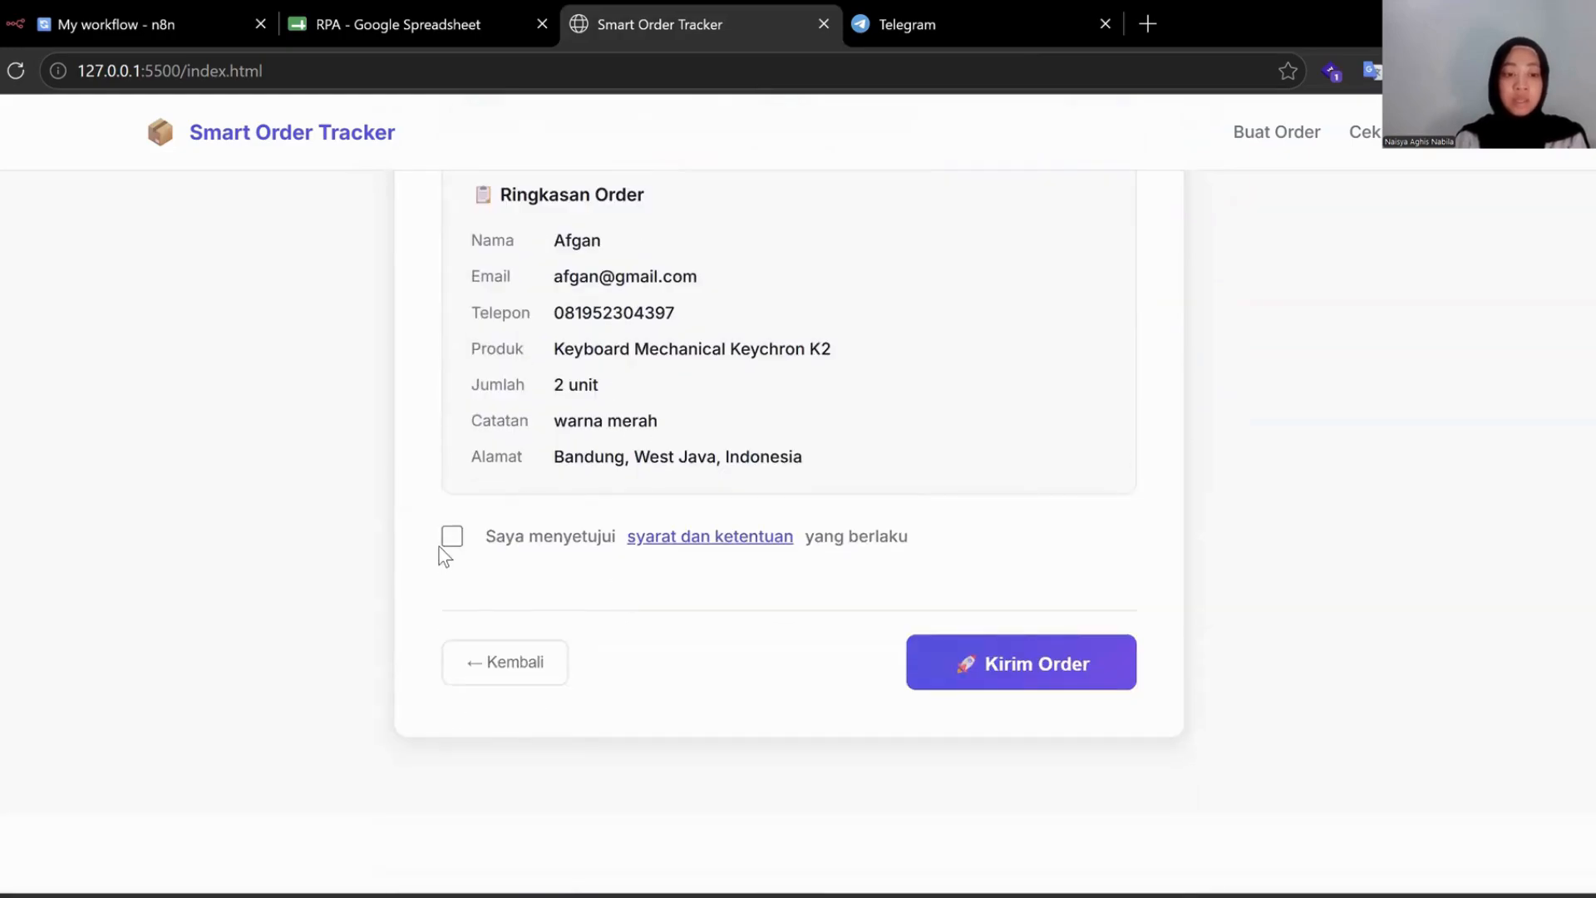
pyautogui.click(452, 536)
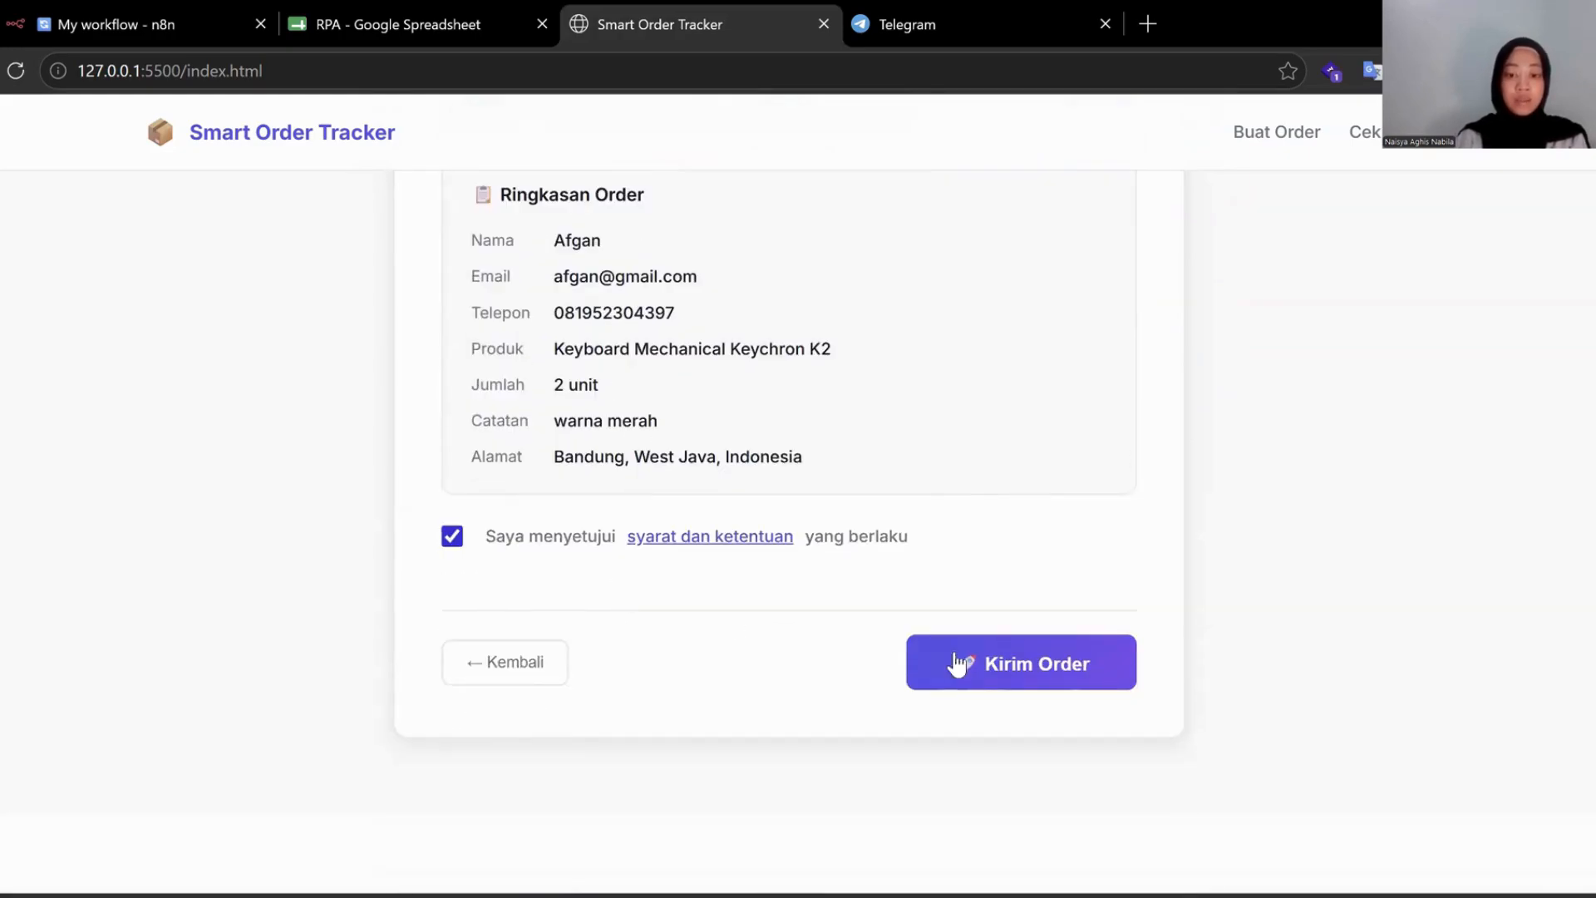
pyautogui.click(1081, 681)
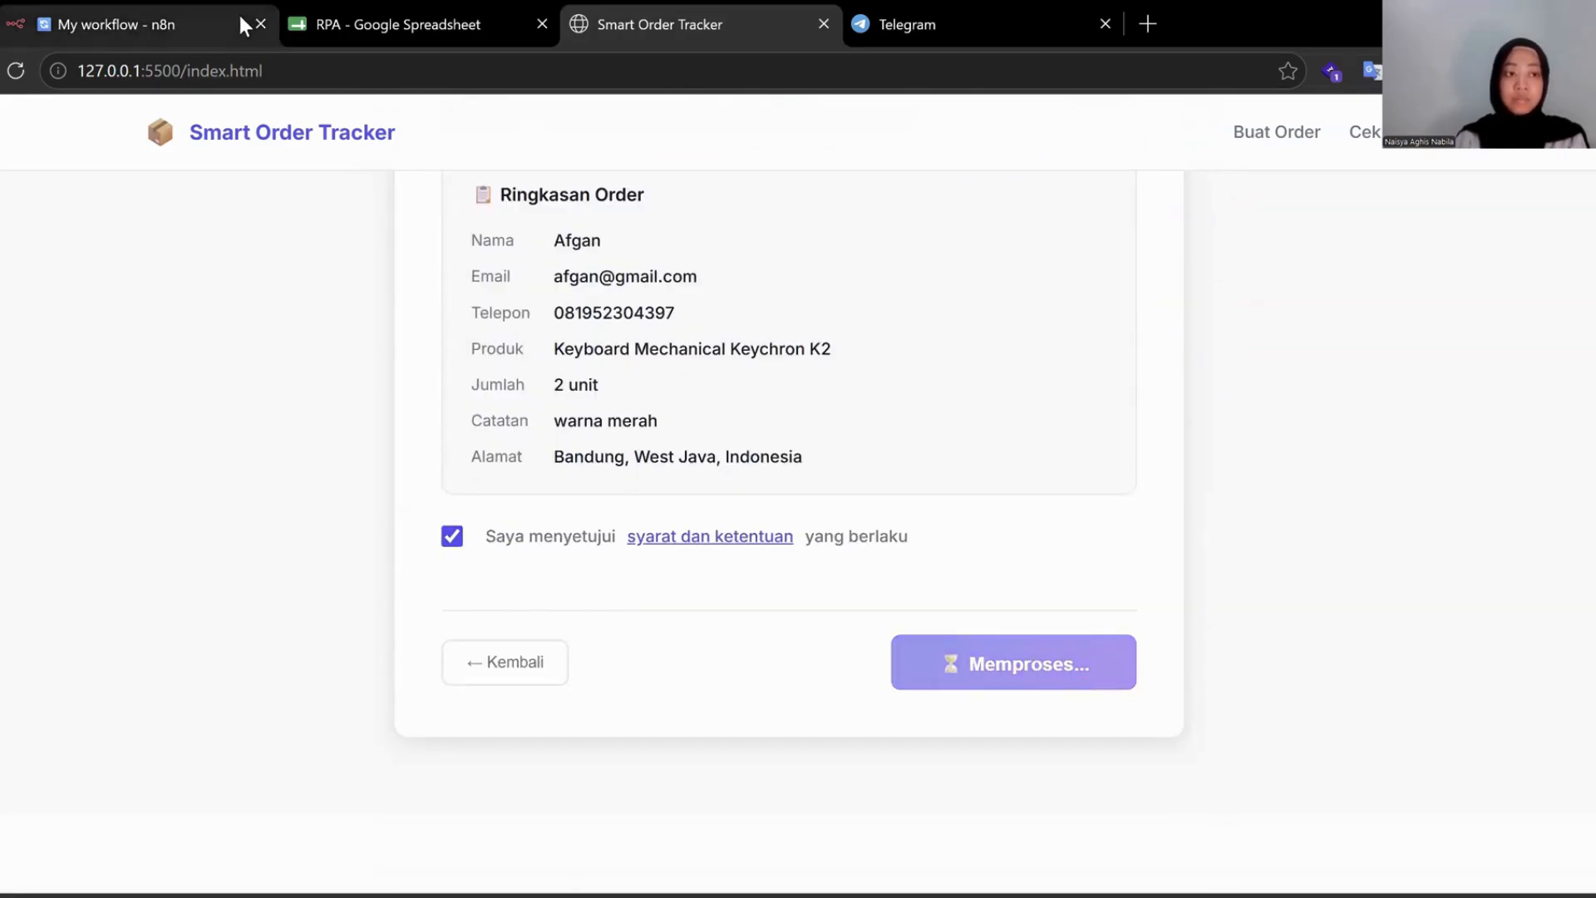
pyautogui.click(181, 9)
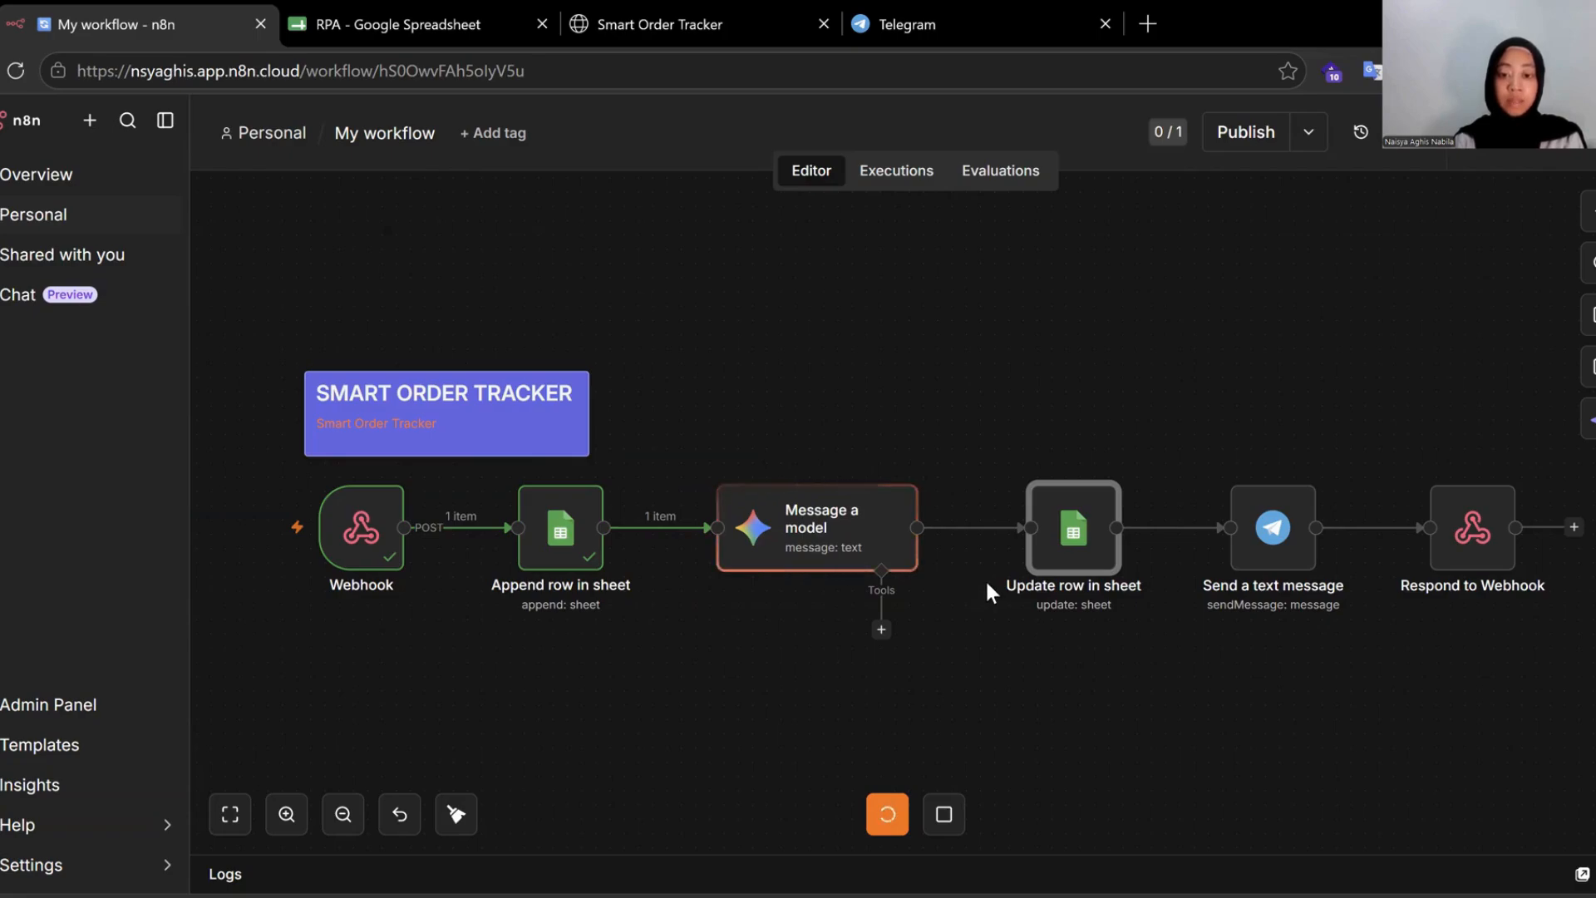
# Watch the workflow execute all six nodes through Respond to Webhook.
pyautogui.hscroll(1, 986, 584)
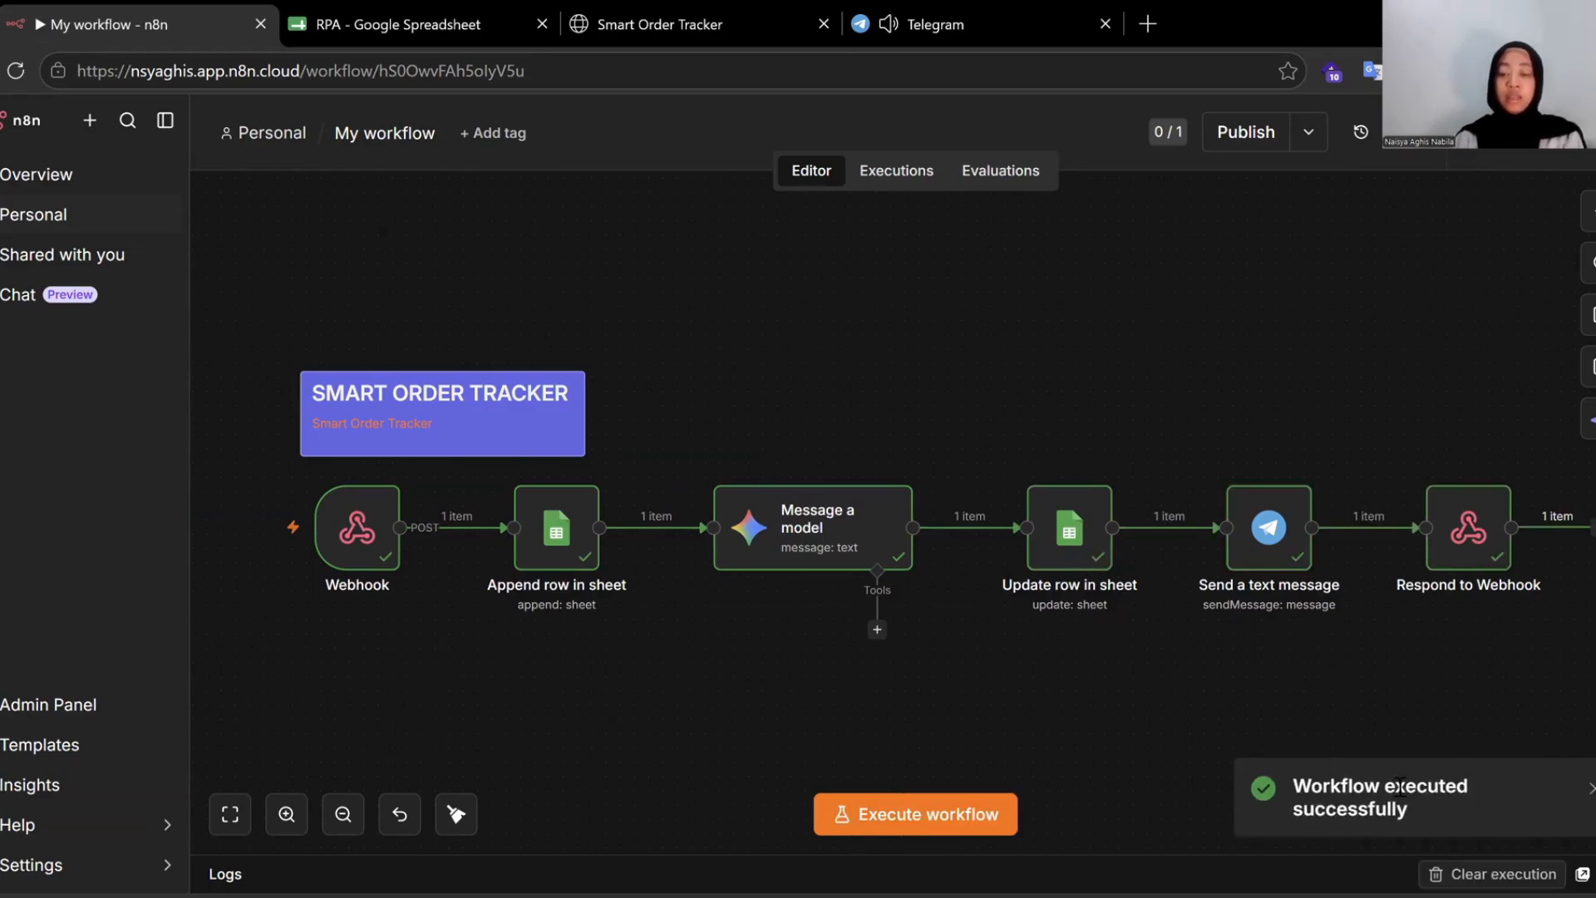
# Read the bot's new ORDER BARU message, selecting the customer, 2 Keychron K2 product line and address.
pyautogui.click(965, 10)
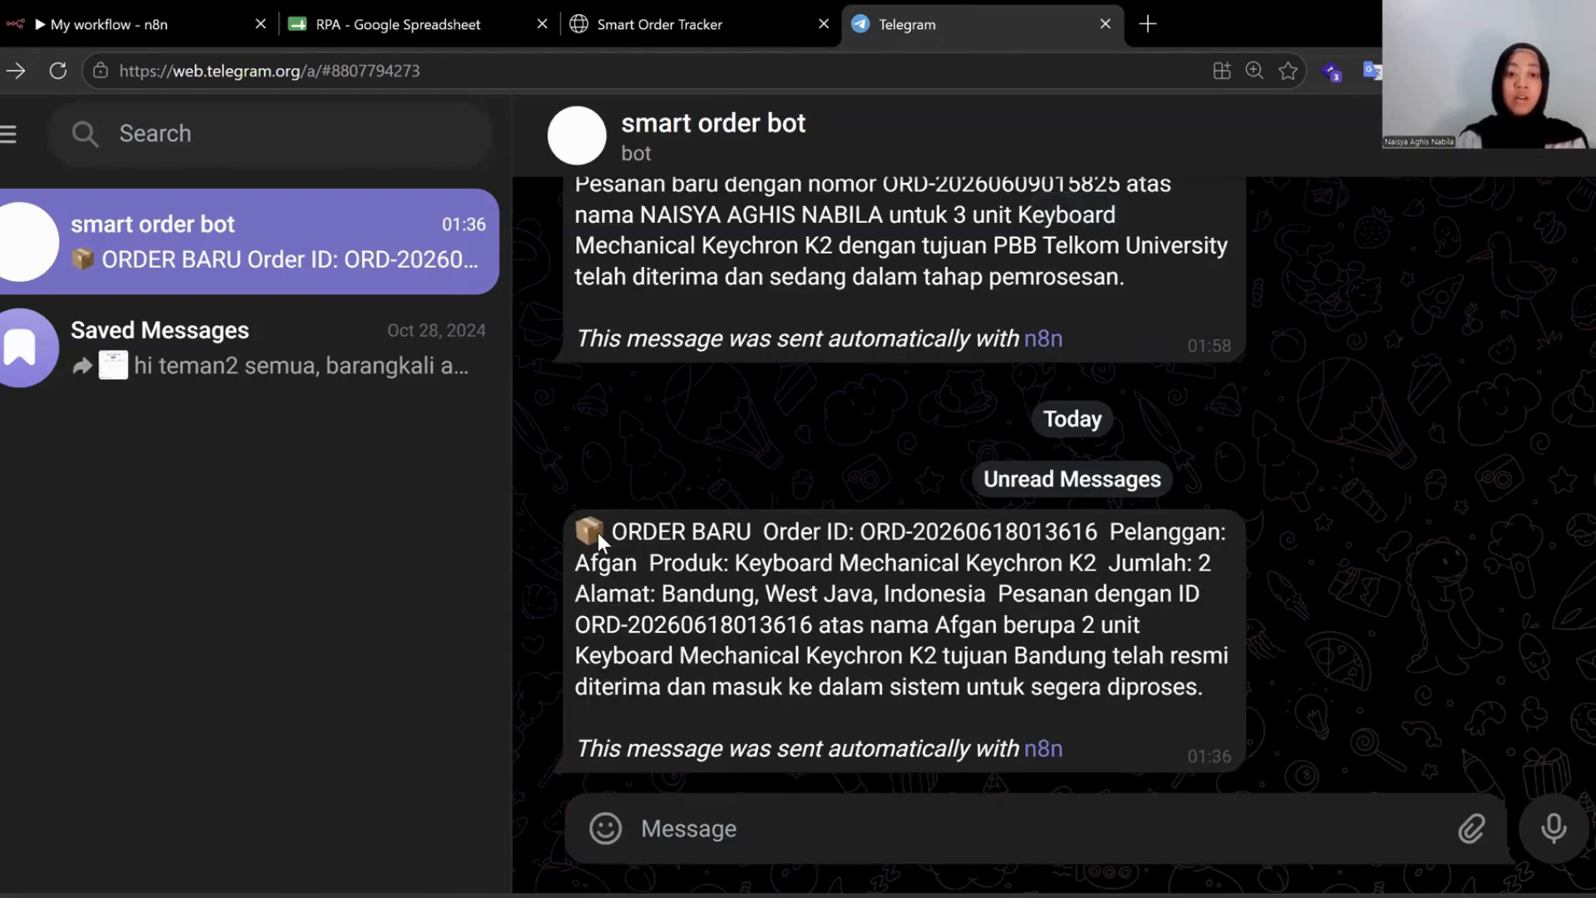
pyautogui.doubleClick(590, 565)
pyautogui.moveTo(712, 564); pyautogui.dragTo(1173, 566)
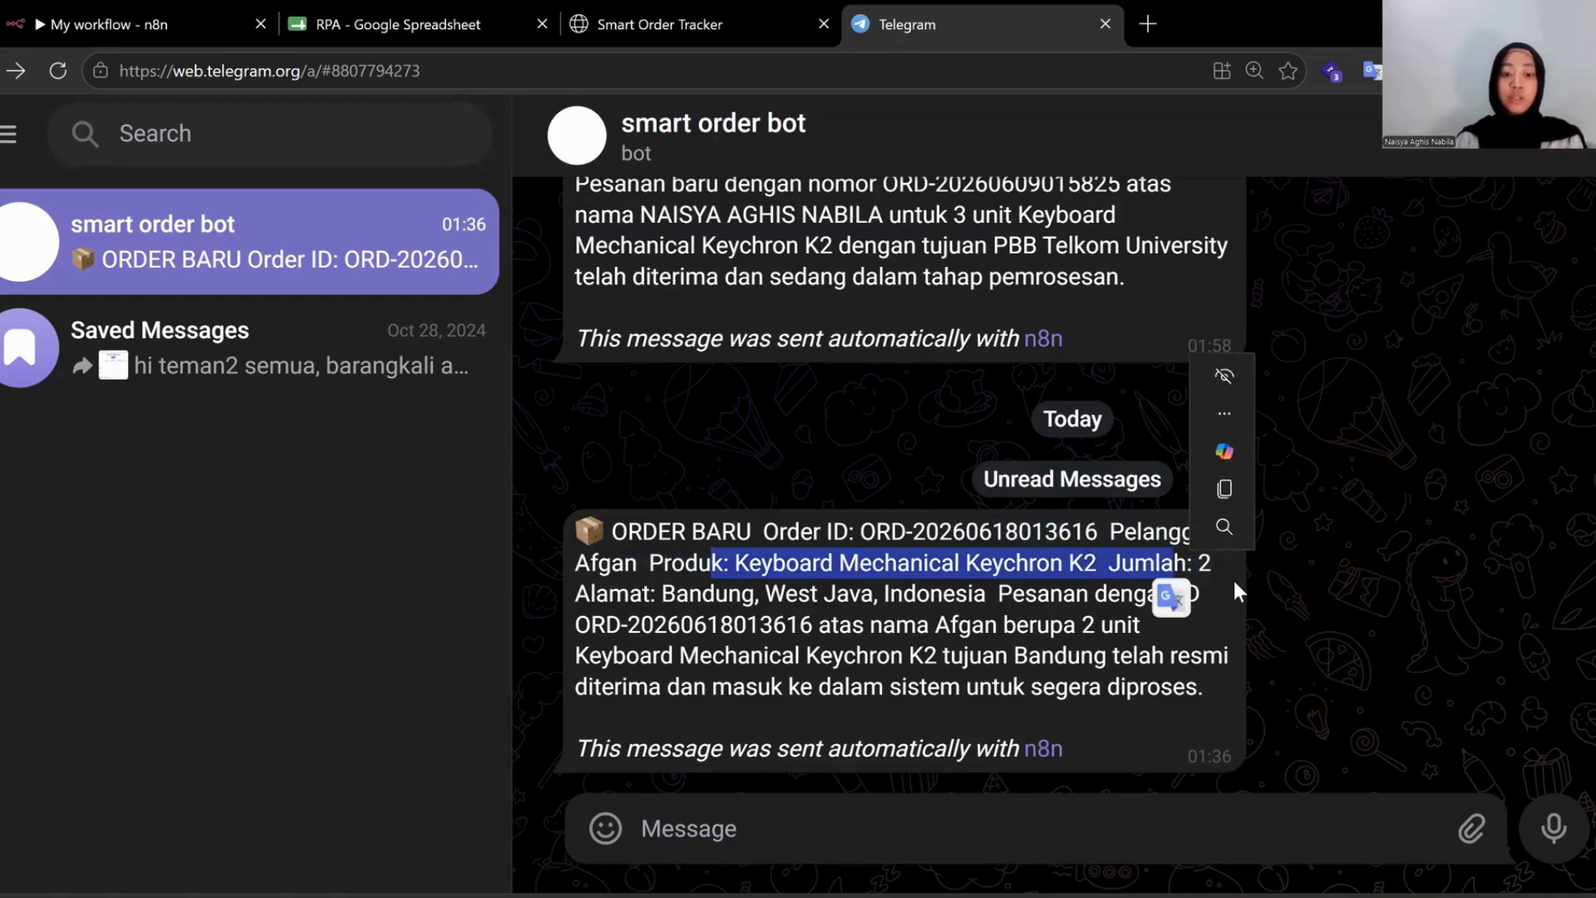
pyautogui.moveTo(595, 594); pyautogui.dragTo(838, 600)
pyautogui.click(1177, 670)
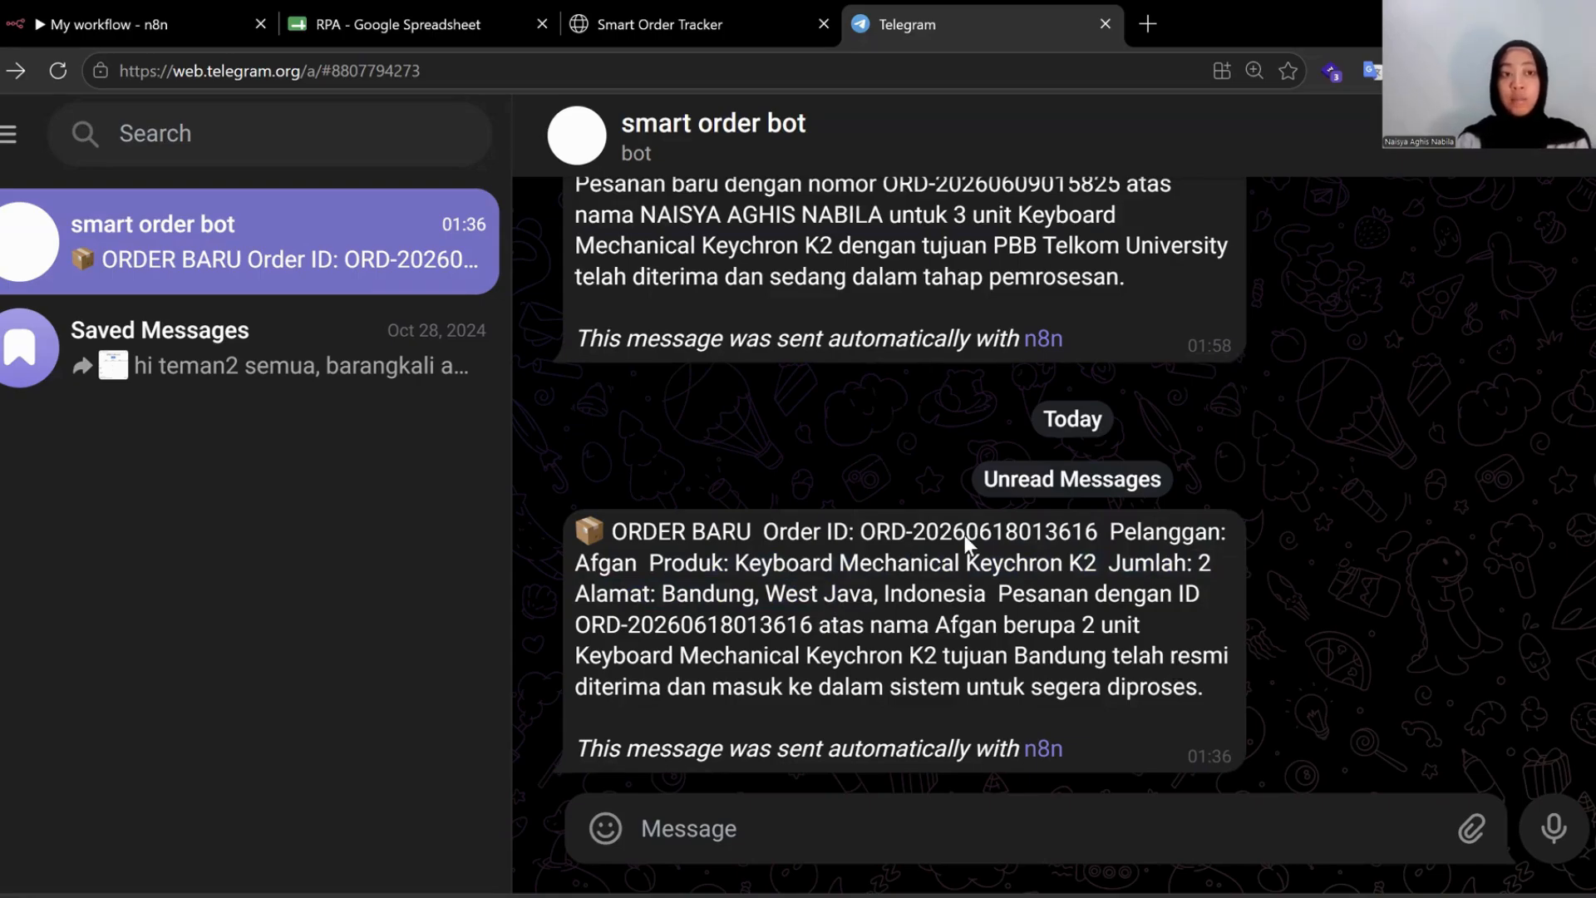
pyautogui.click(399, 18)
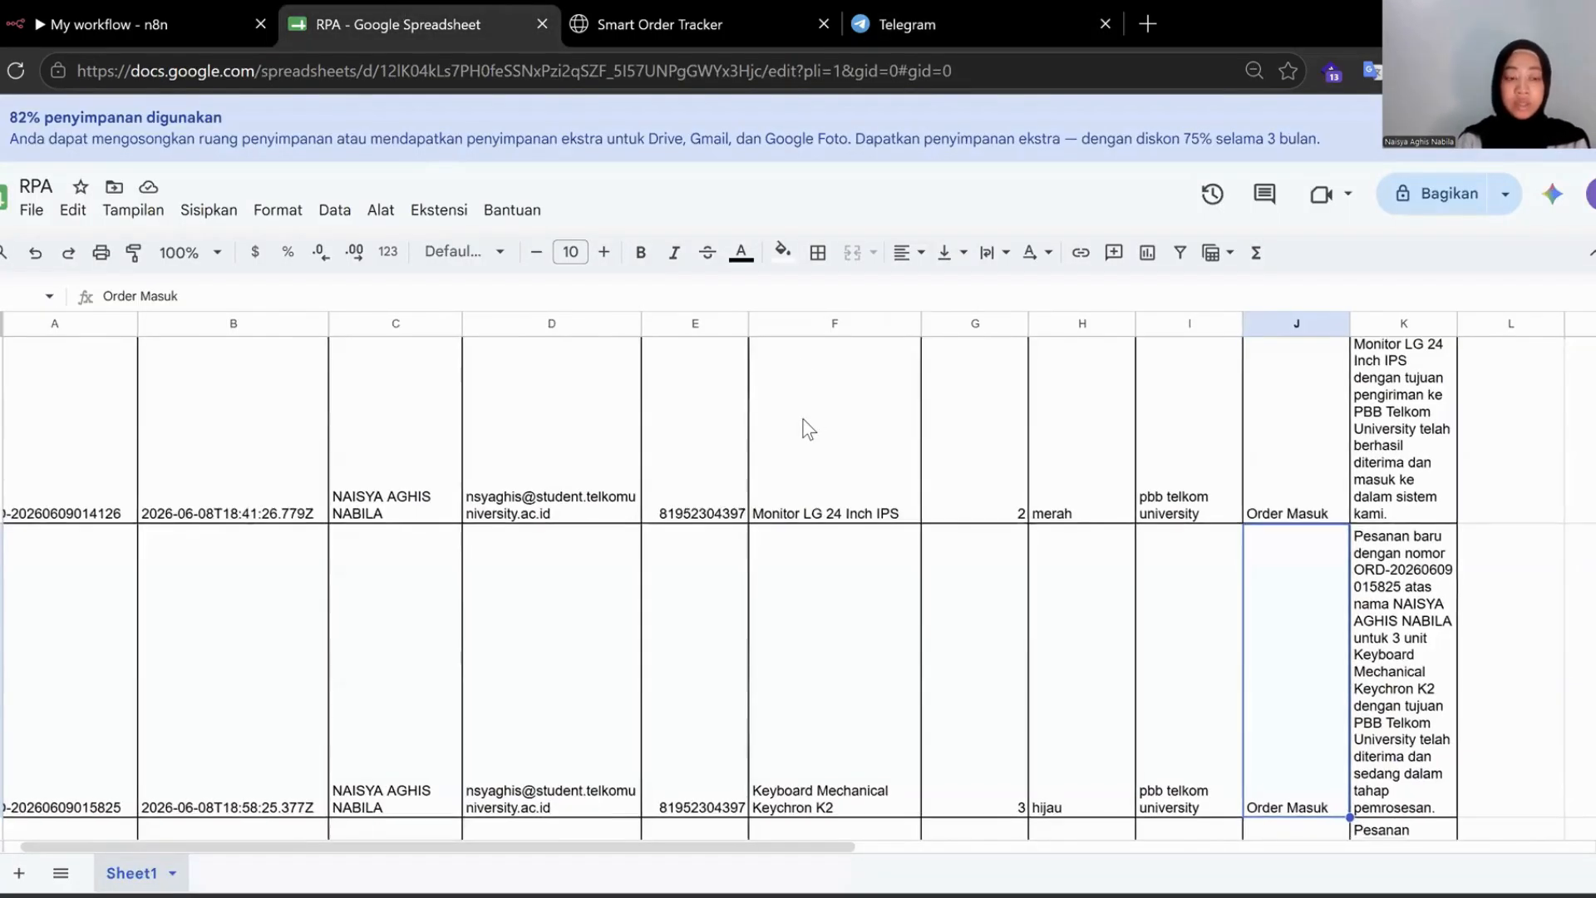
# Check the new row's timestamp, customer name and summary cells, then return to n8n.
pyautogui.scroll(-7, 806, 428)
pyautogui.scroll(1, 570, 523)
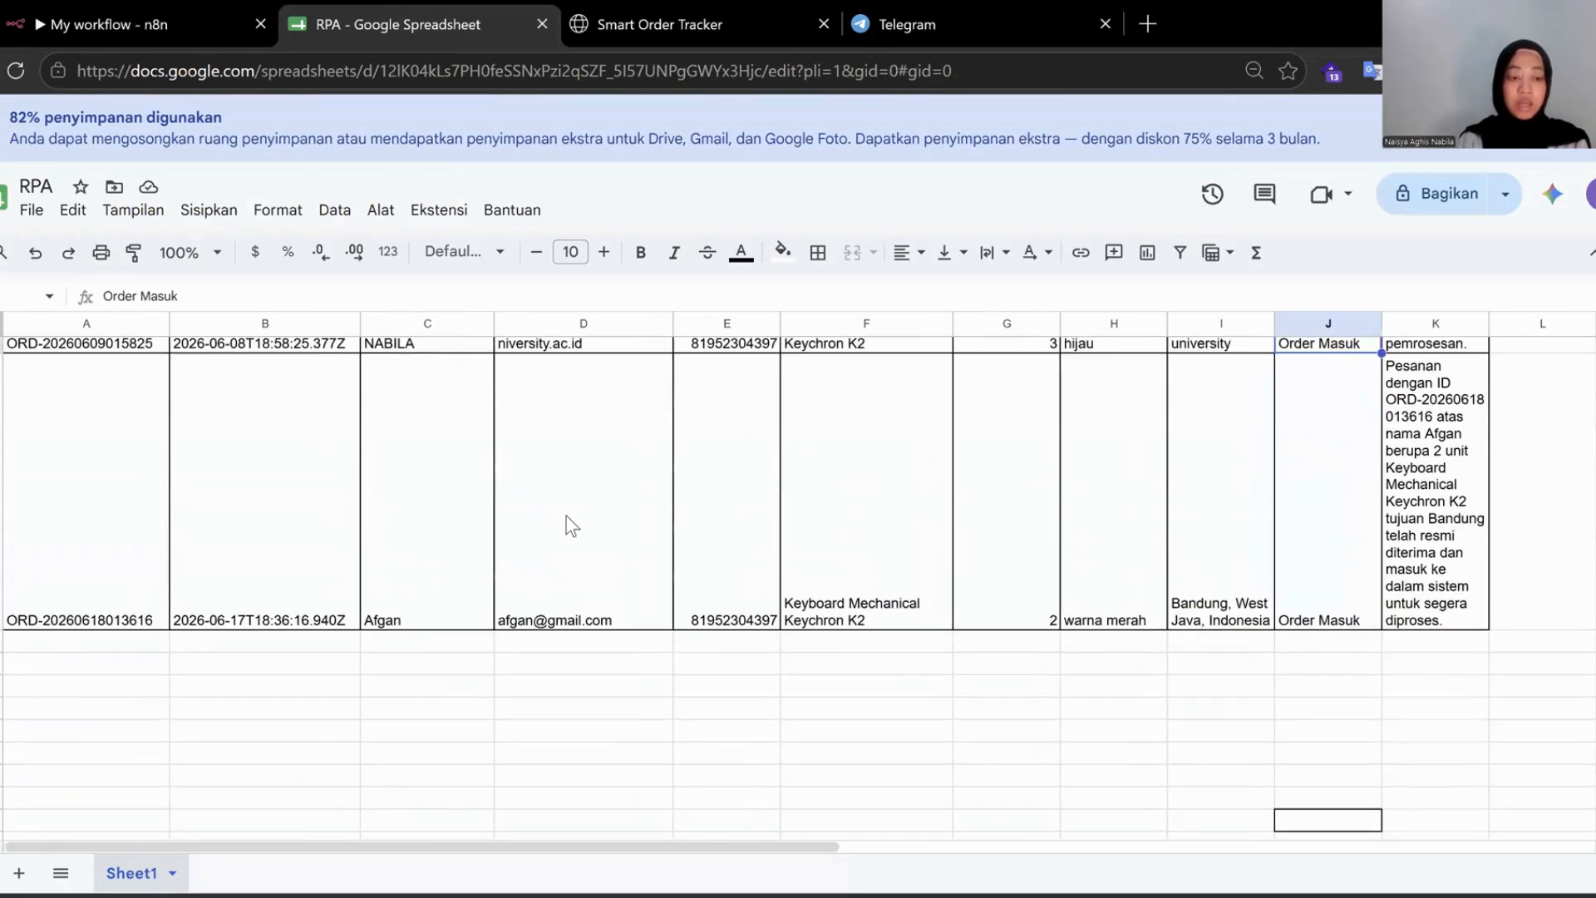
pyautogui.click(233, 565)
pyautogui.click(399, 568)
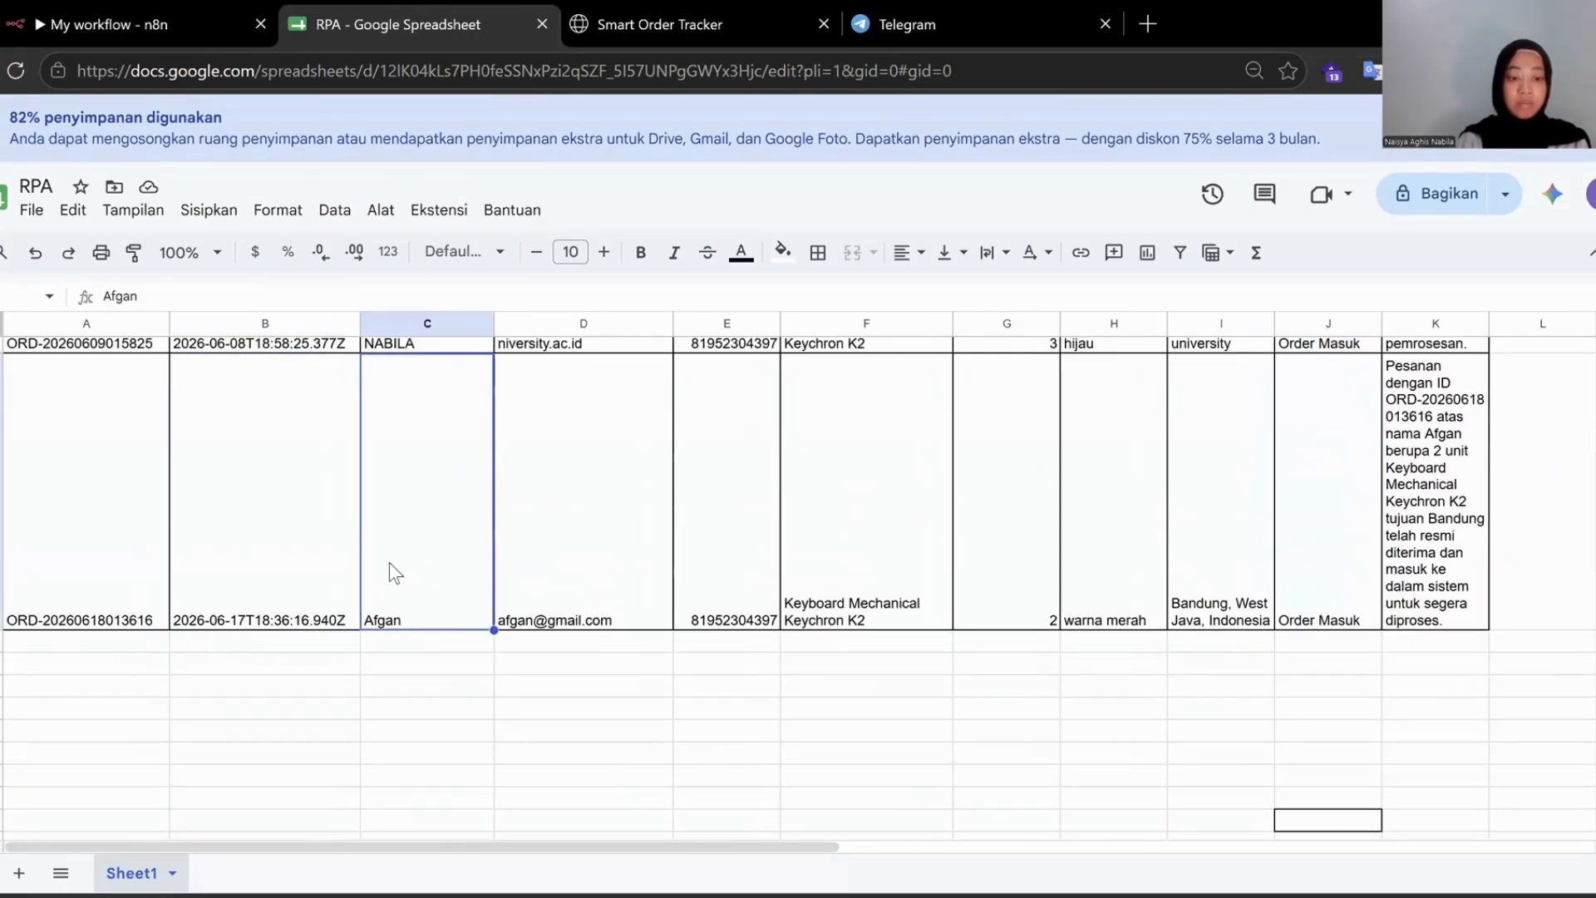
pyautogui.hscroll(2, 1001, 563)
pyautogui.scroll(2, 1005, 563)
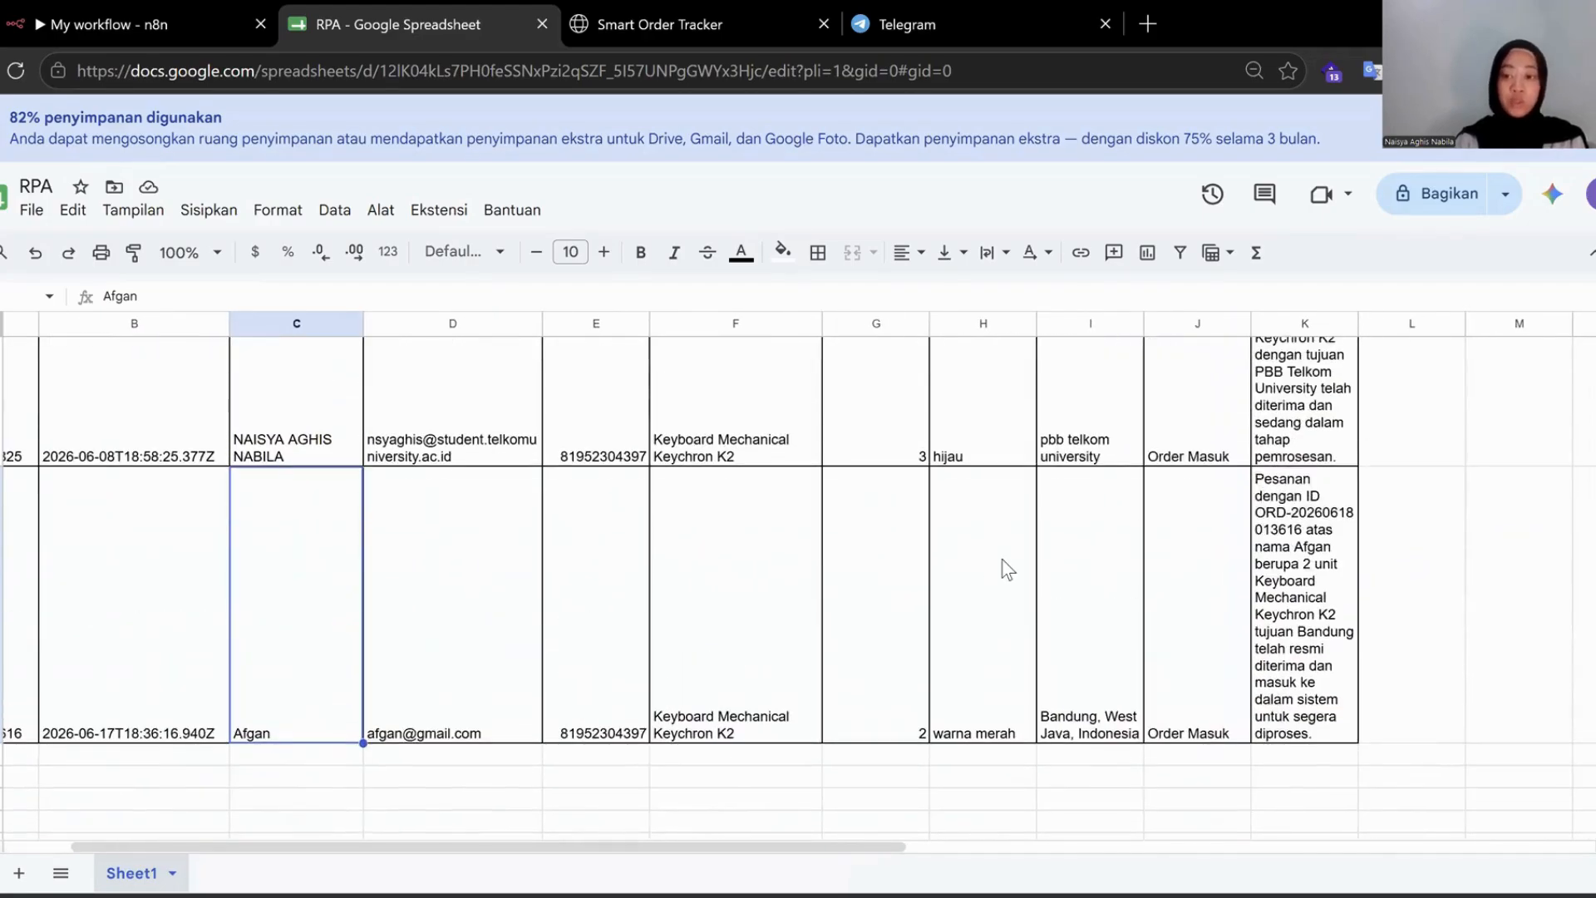
pyautogui.scroll(2, 1400, 547)
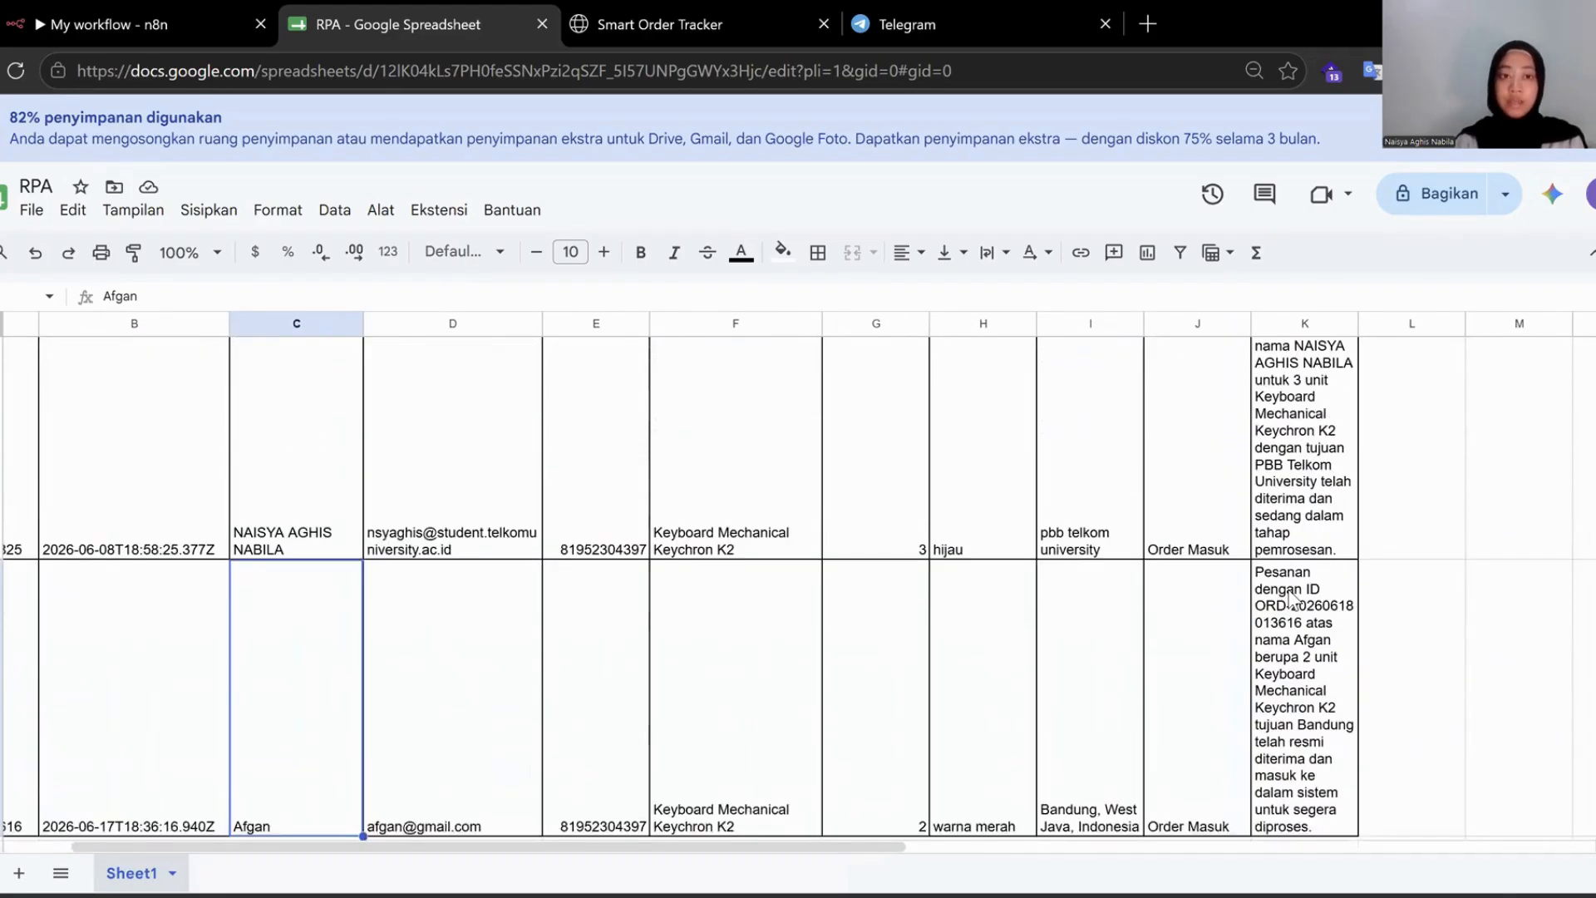
pyautogui.click(125, 13)
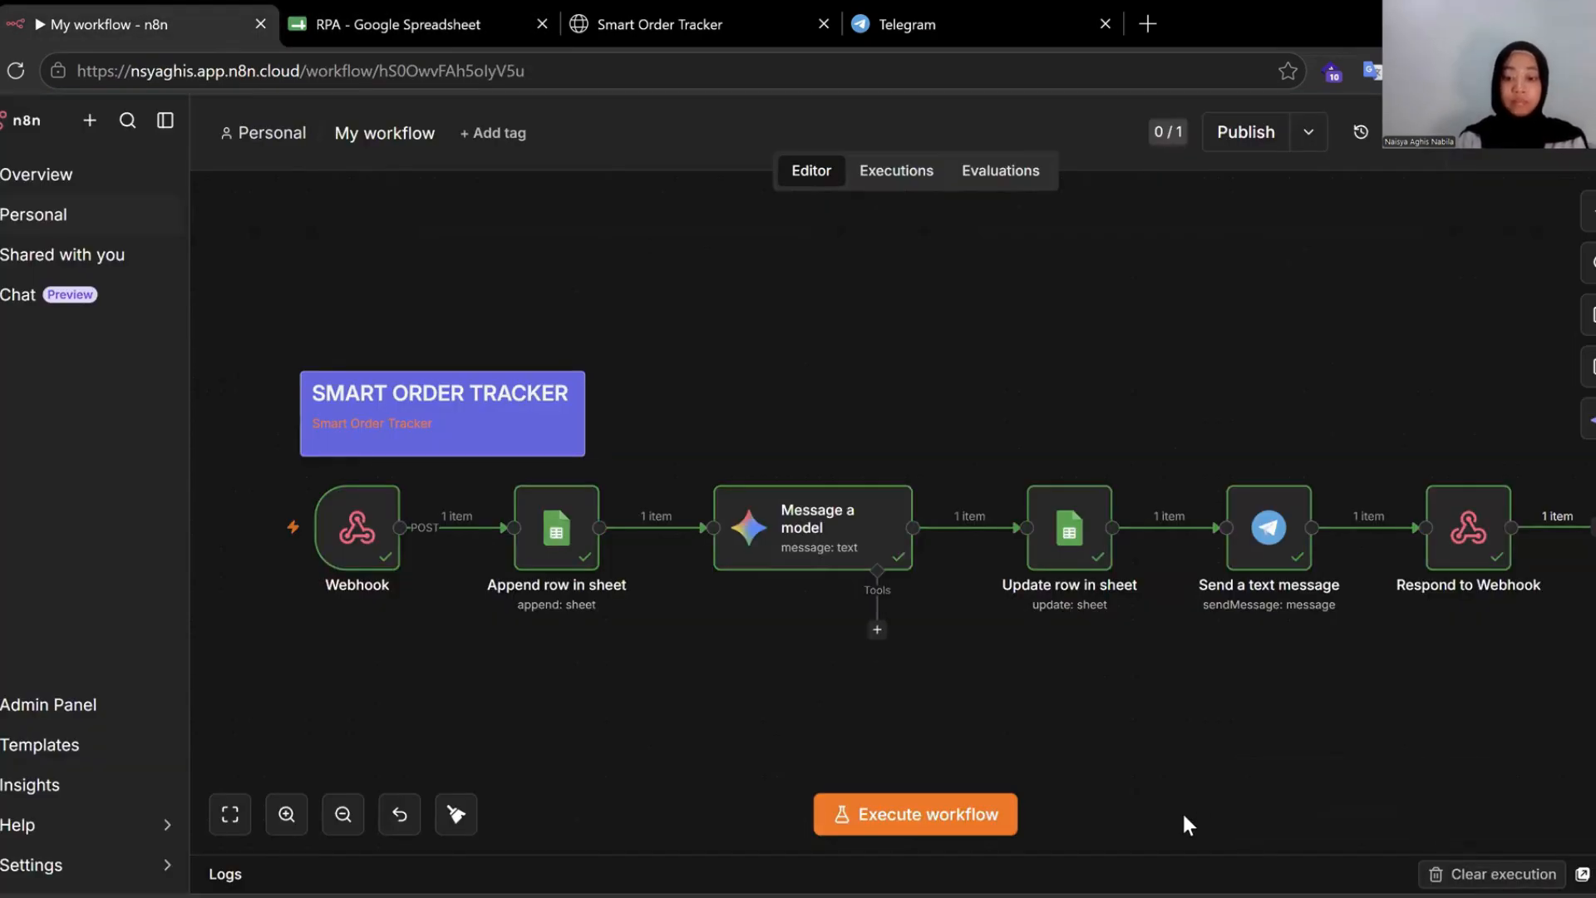